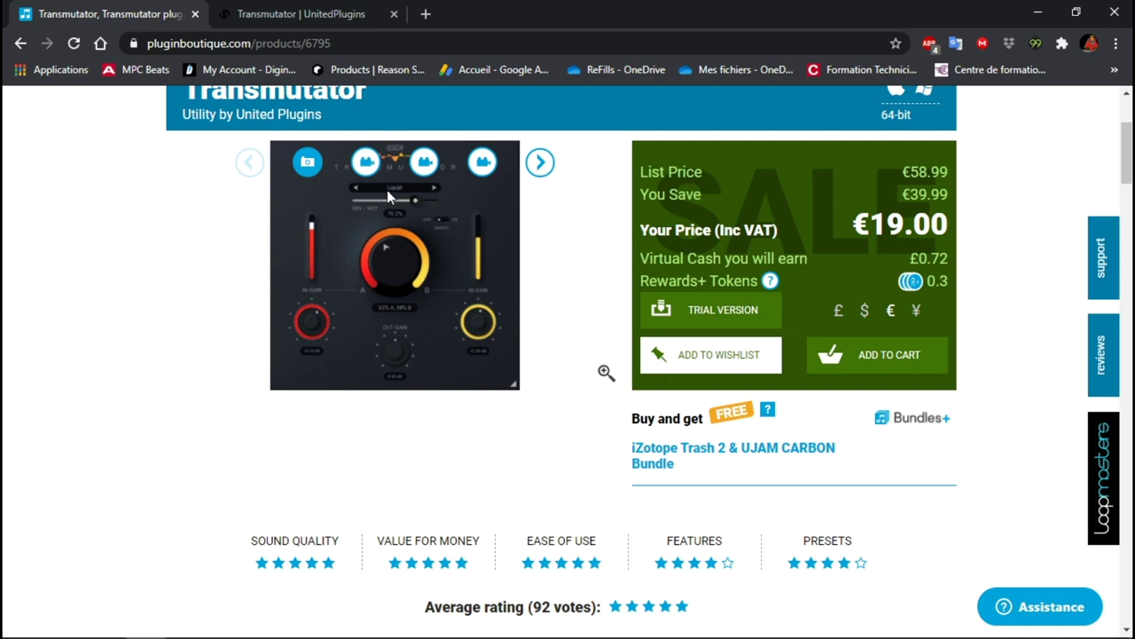
Review the Transmutator product page on the UnitedPlugins site, from the introductory price and compatibility note to the audio samples.
left_click(314, 18)
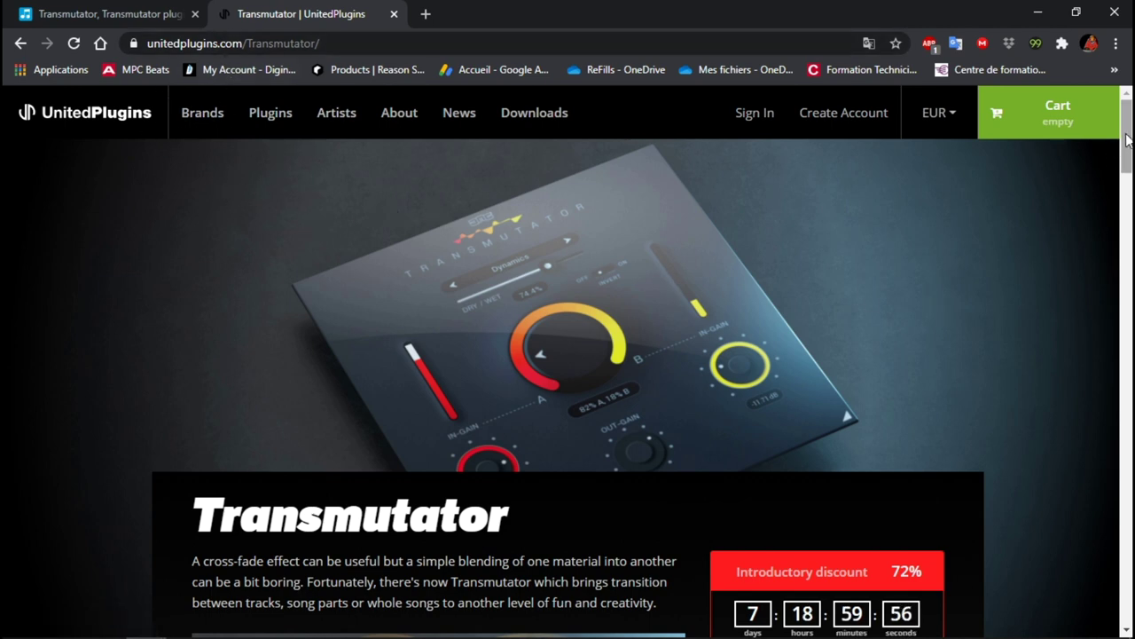
left_click_drag(1129, 138, 1129, 183)
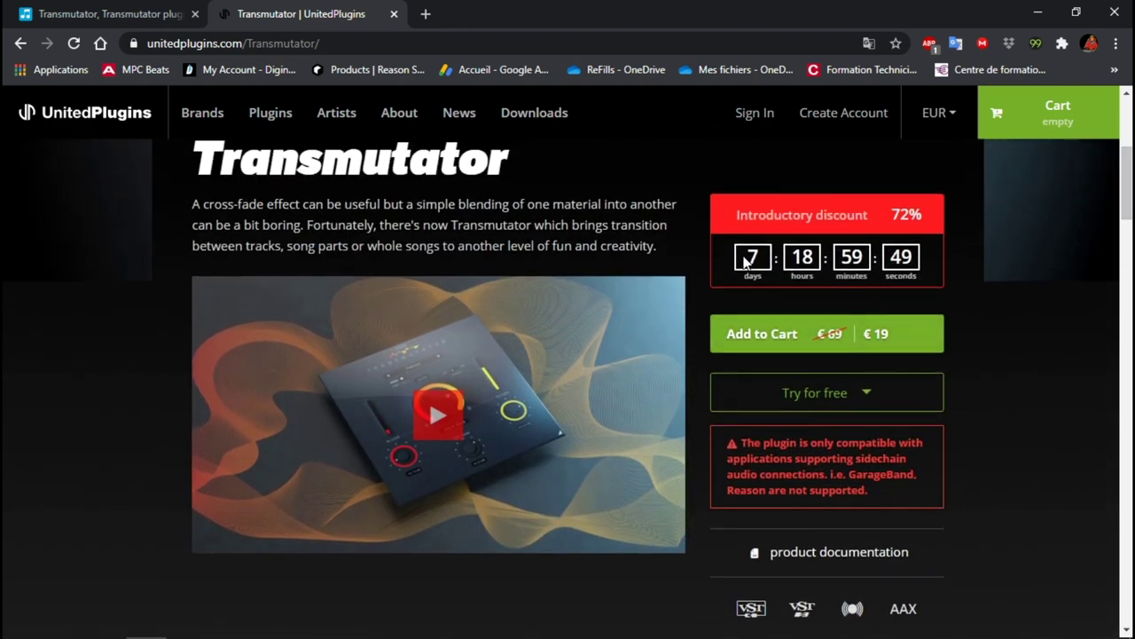
left_click_drag(1128, 174, 1123, 427)
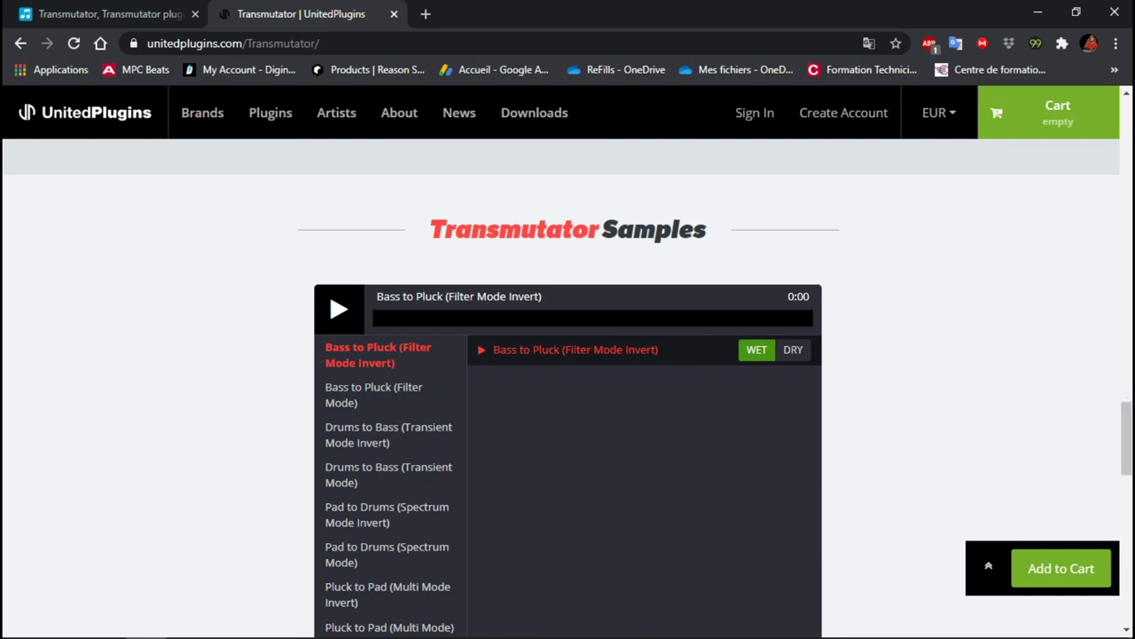
left_click_drag(1128, 436, 1126, 306)
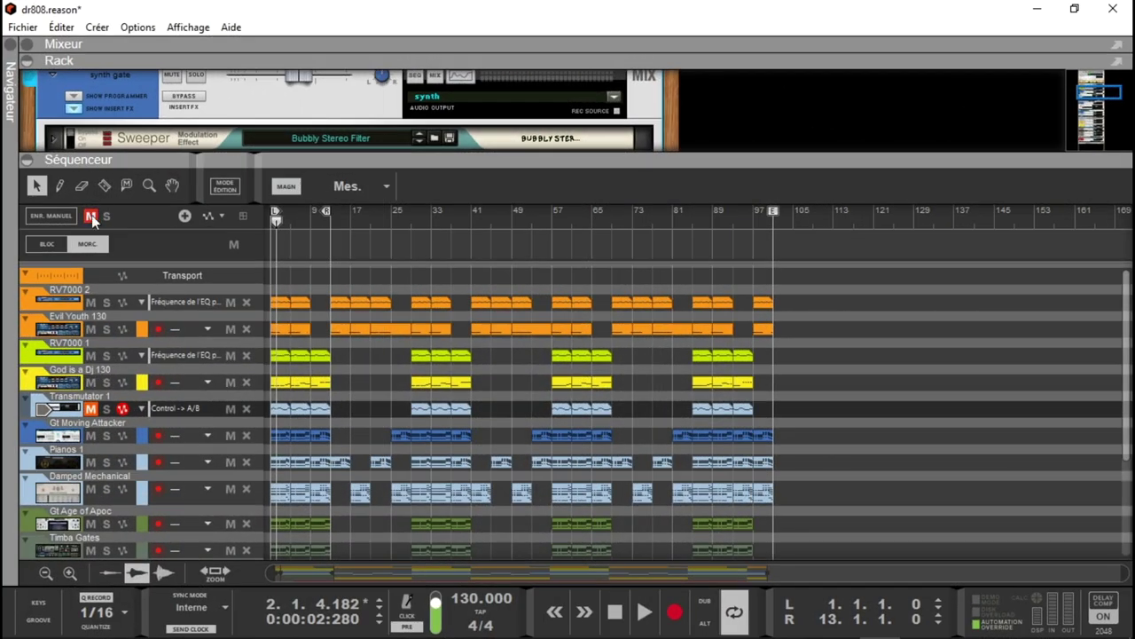
In Reason, play the dr808 song from the start with all track mutes cleared and the right loop locator at bar 101.
left_click(91, 217)
left_click_drag(328, 216, 769, 222)
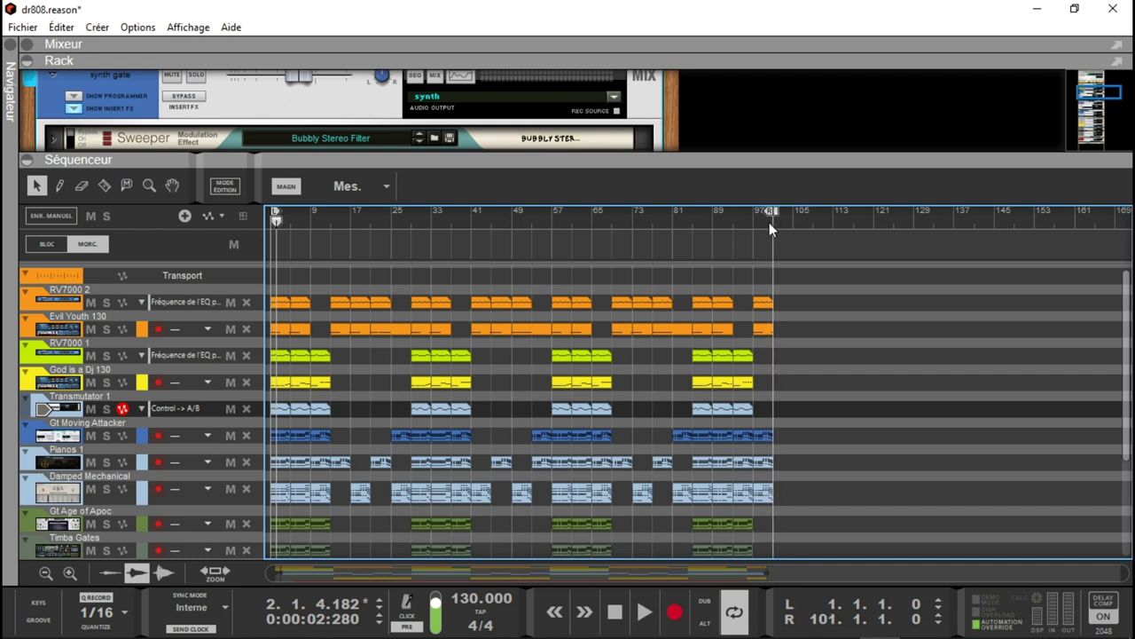
key("Home")
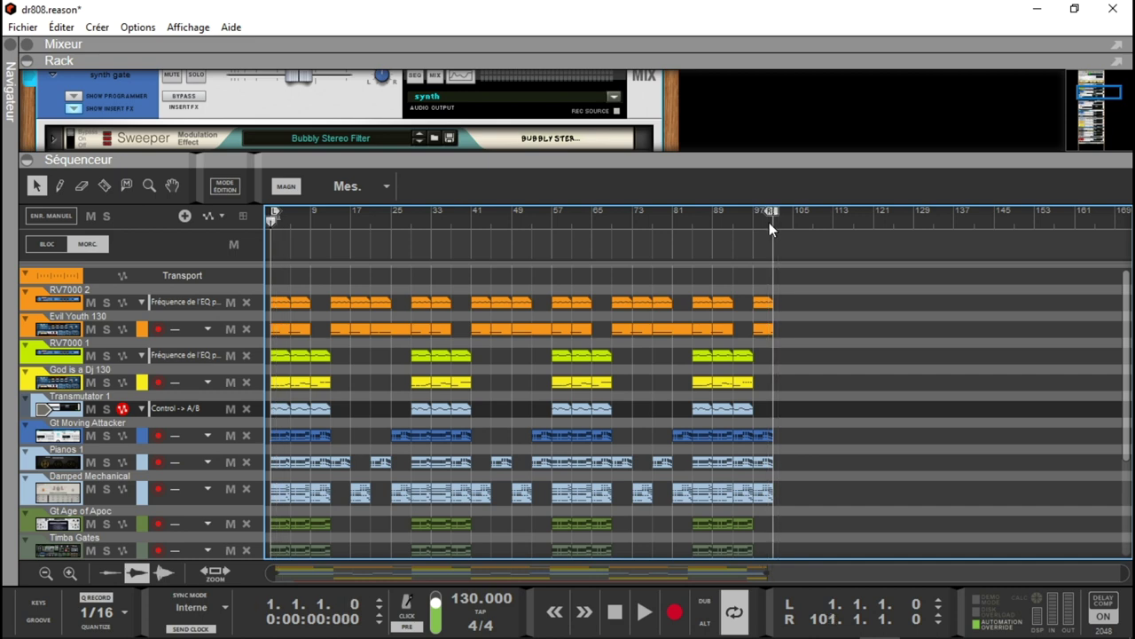
key("space")
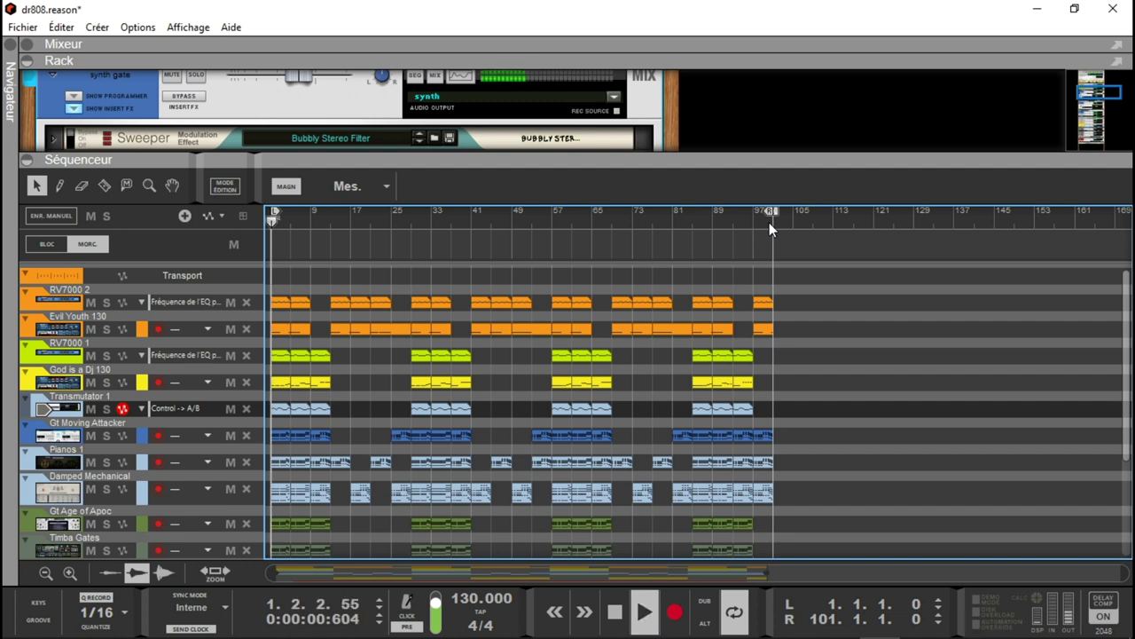
Show the rack at full height and switch the Sweeper effect on the synth gate channel to On.
left_click(27, 161)
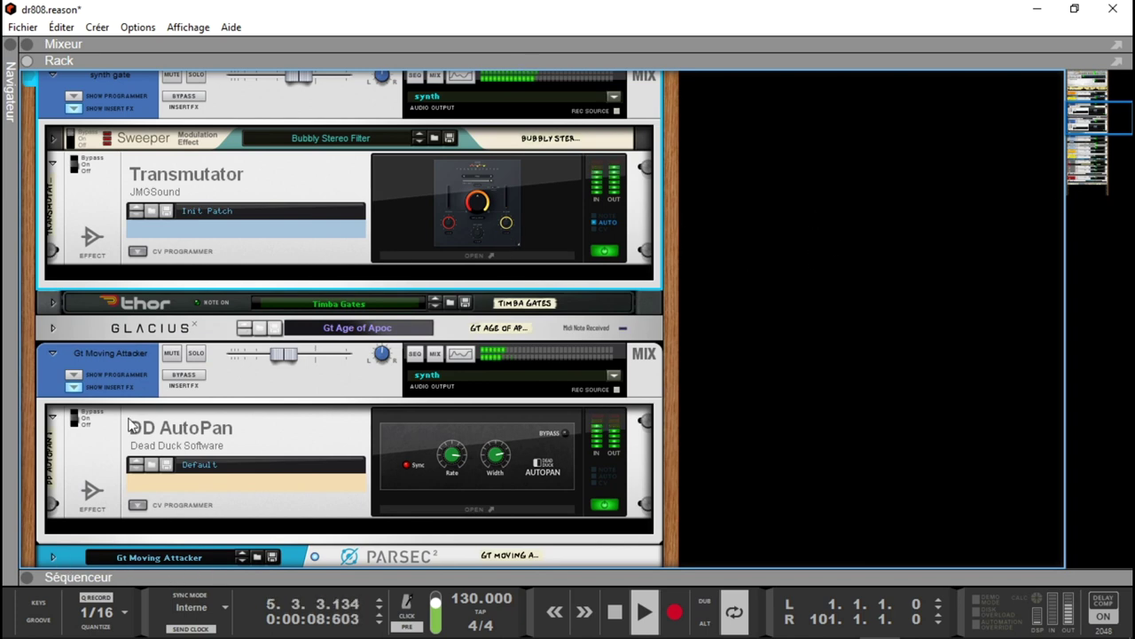
left_click(71, 139)
left_click(71, 139)
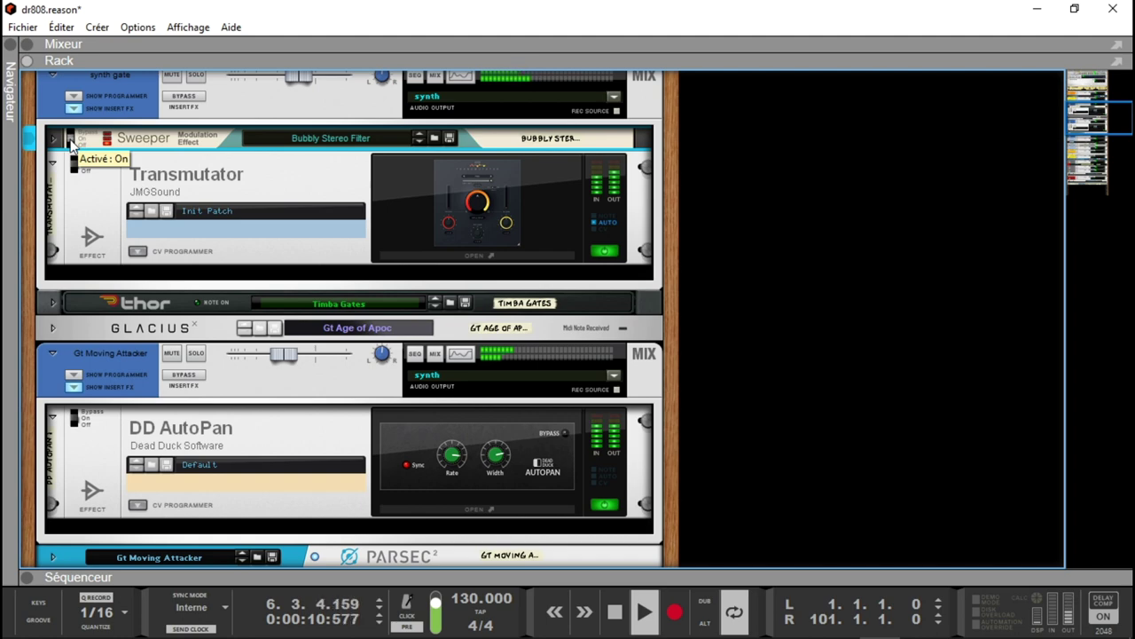
Look over the rack from the master section to the Transmutator device on the synth gate channel, and stop playback.
left_click_drag(1104, 116, 1094, 75)
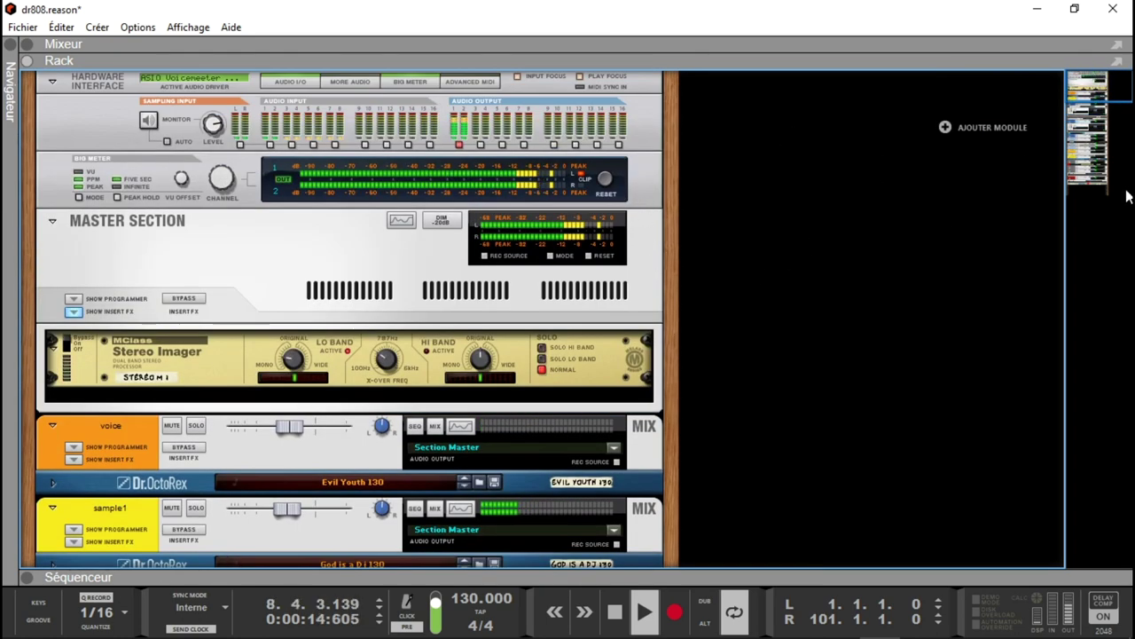
left_click_drag(1099, 95, 1094, 125)
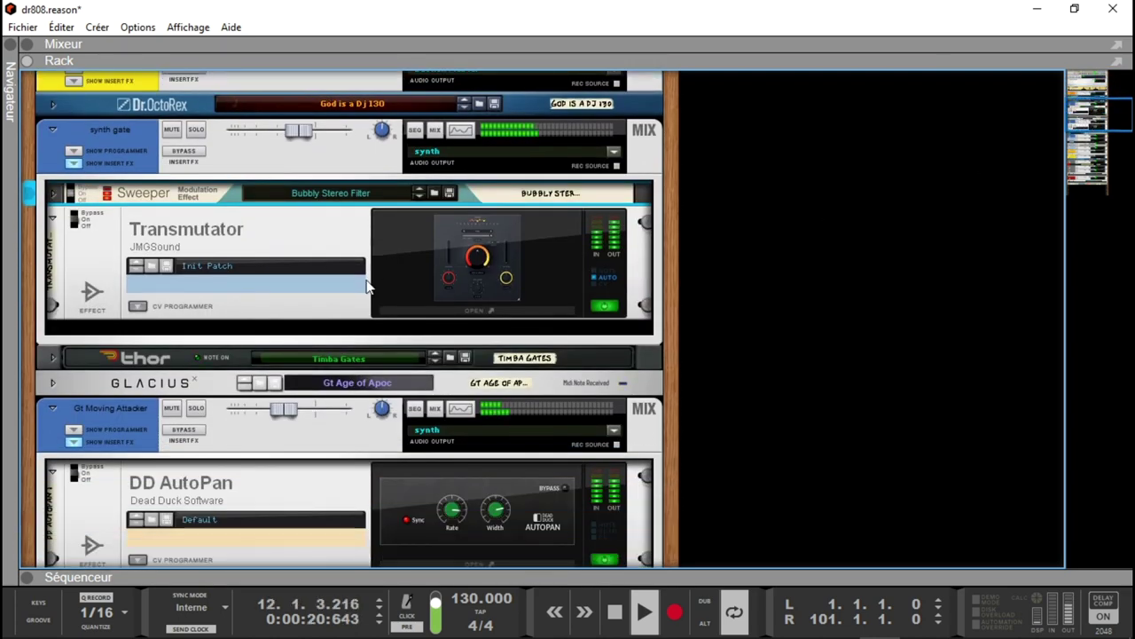
key("space")
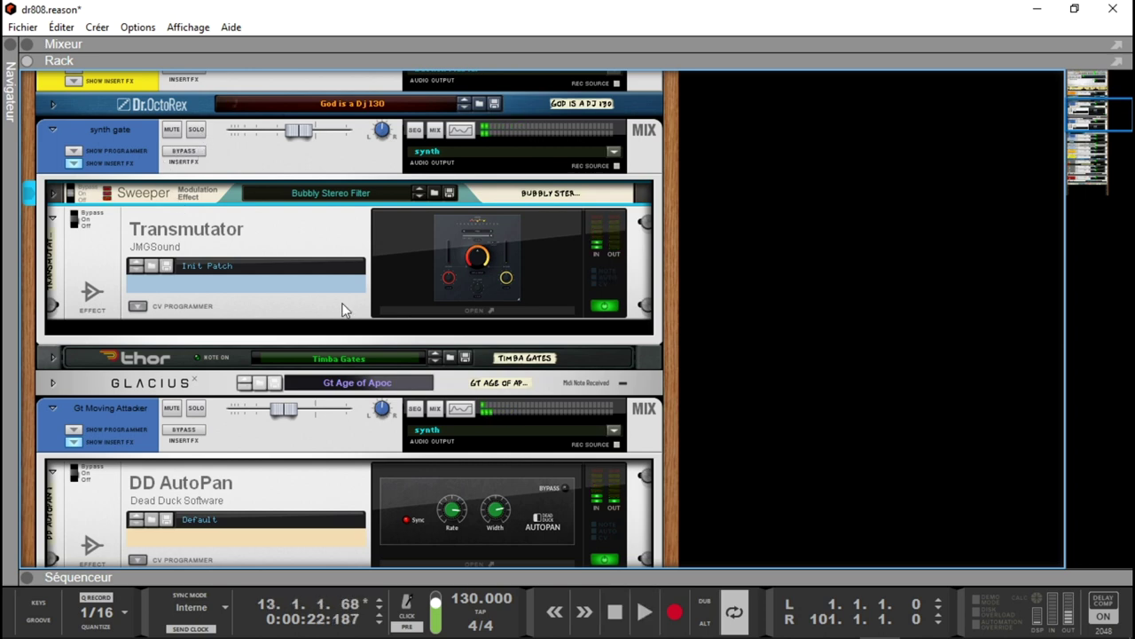
Open the Transmutator's plugin window, keep it pinned open, and solo the synth gate channel.
left_click(446, 268)
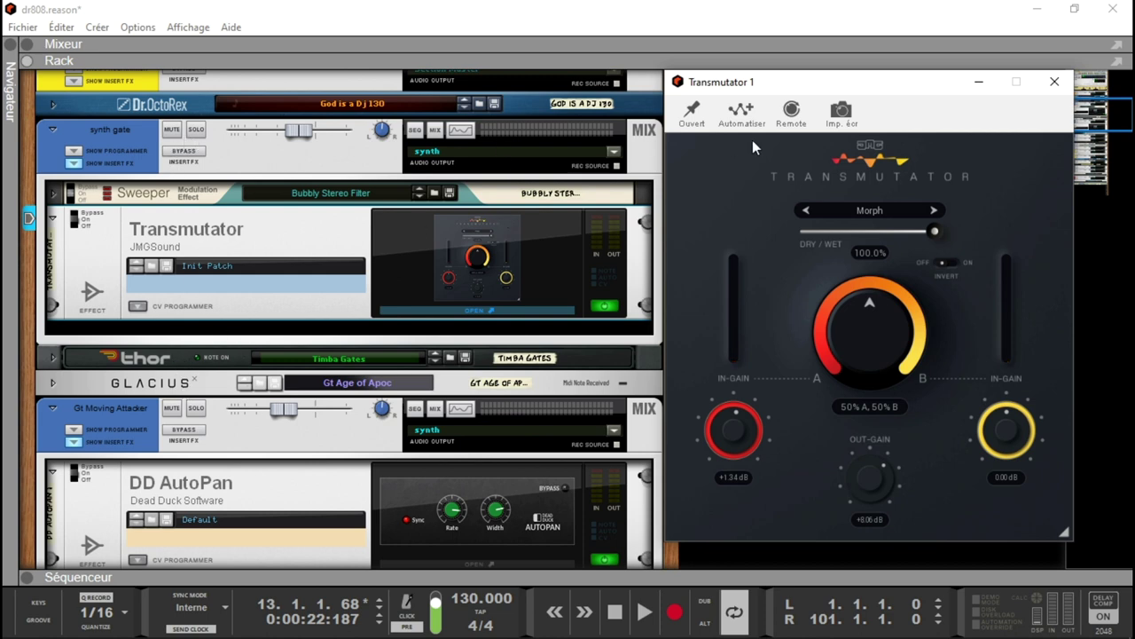
left_click(693, 113)
left_click(198, 130)
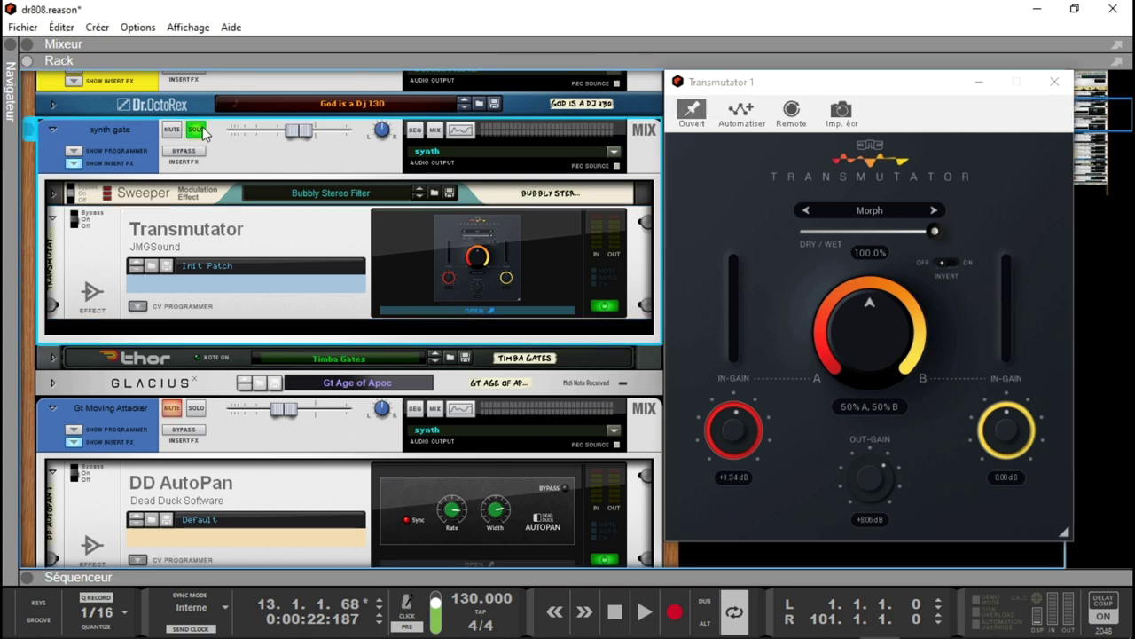
left_click(196, 415)
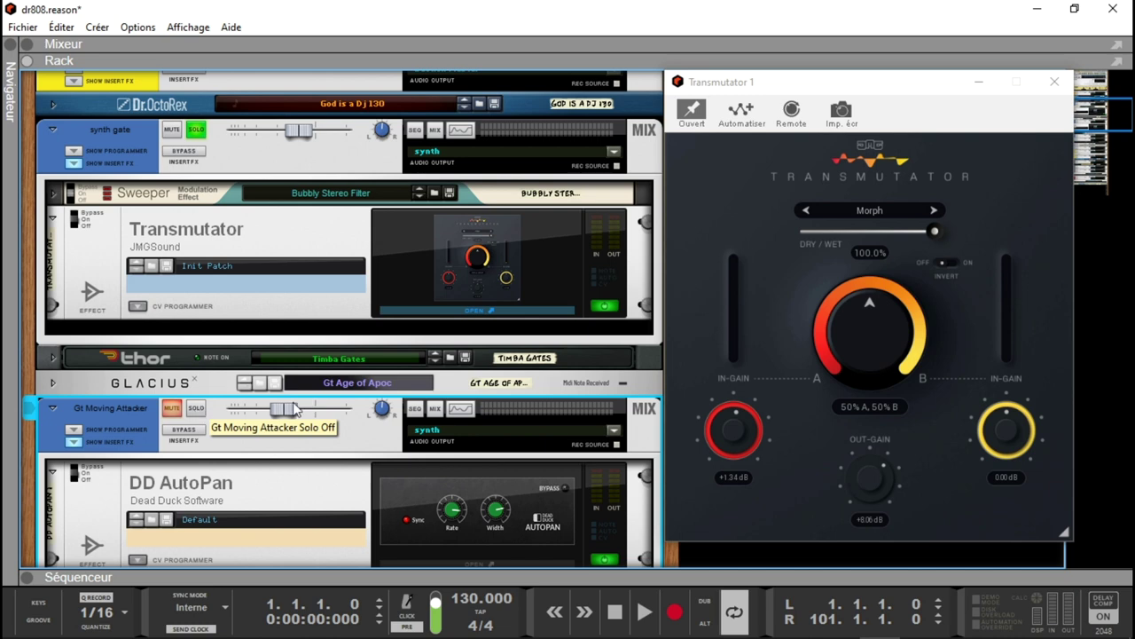
Play the soloed channel while sweeping the Transmutator's A/B knob between the two sources, and stop playback.
key("space")
left_click_drag(903, 354, 866, 282)
key("space")
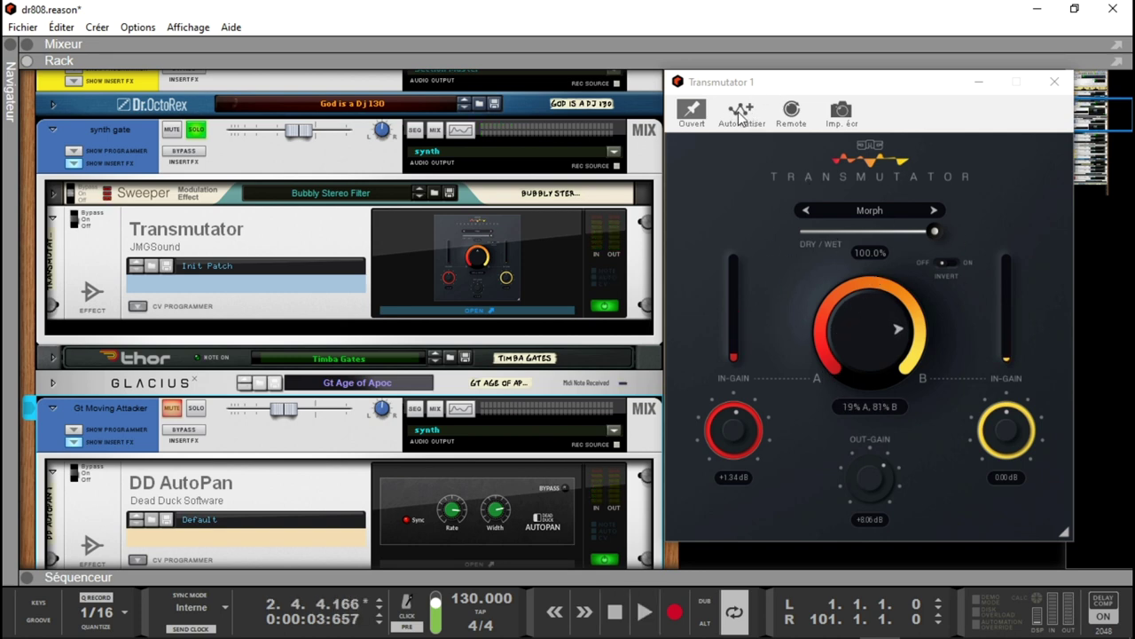
Mute the Transmutator 1 automation track and play from the song start with the A/B knob turned fully to A.
left_click(28, 579)
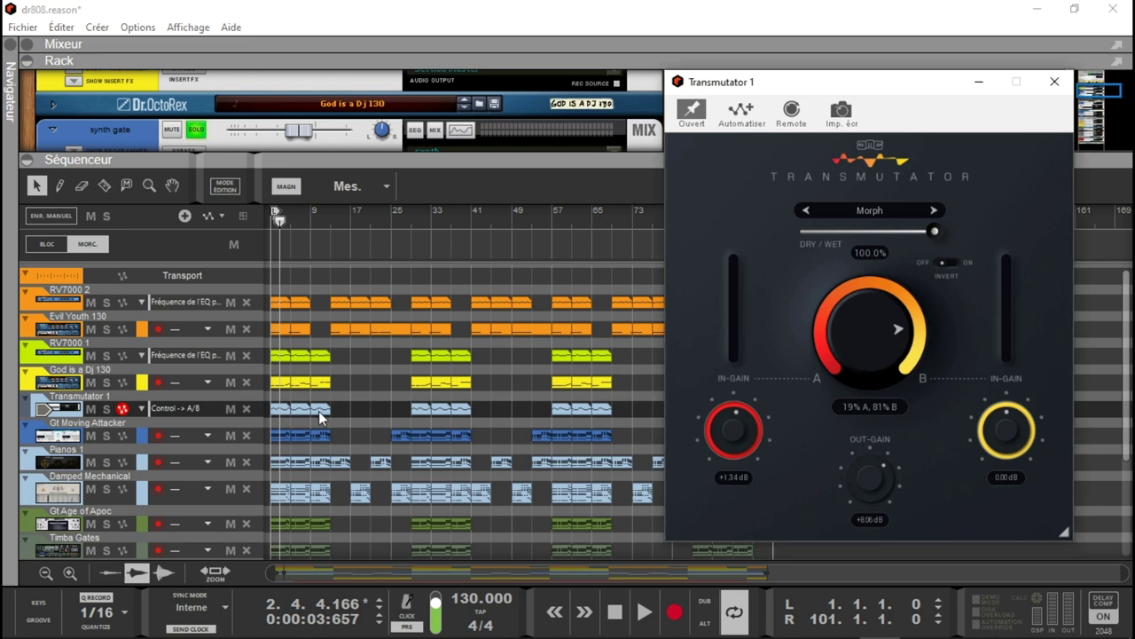
key("Home")
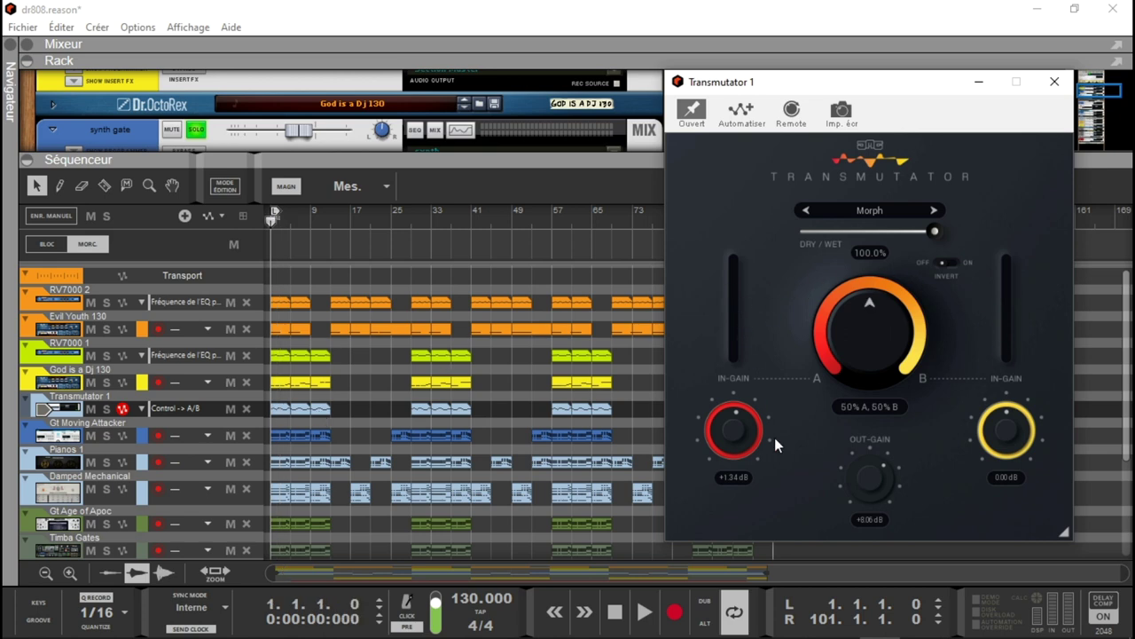
left_click(91, 408)
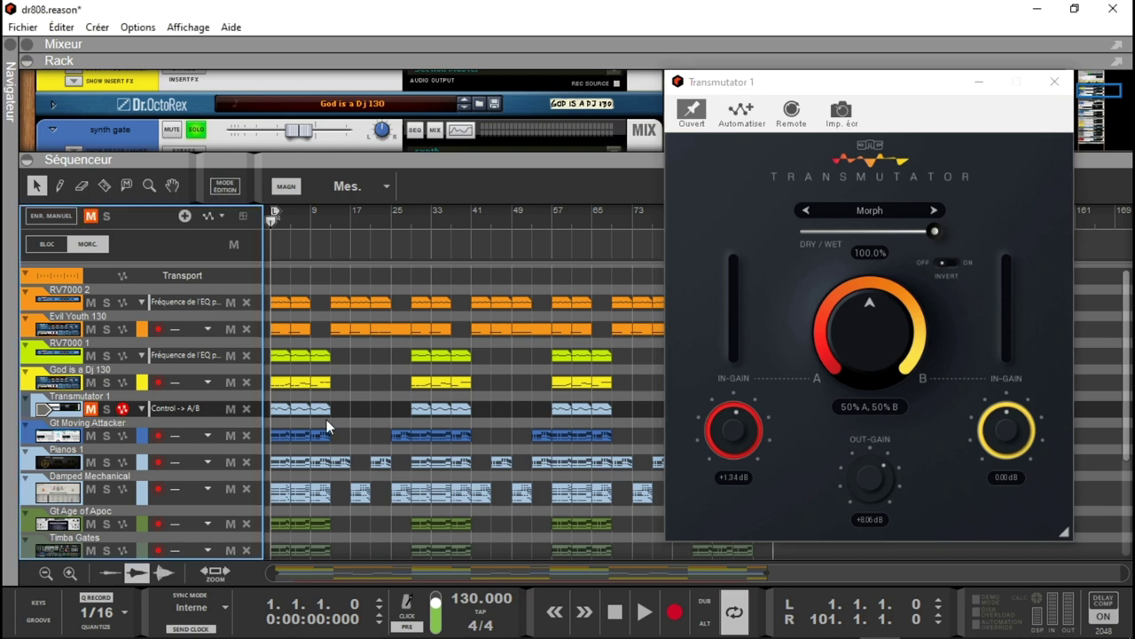
left_click_drag(832, 348, 873, 330)
key("space")
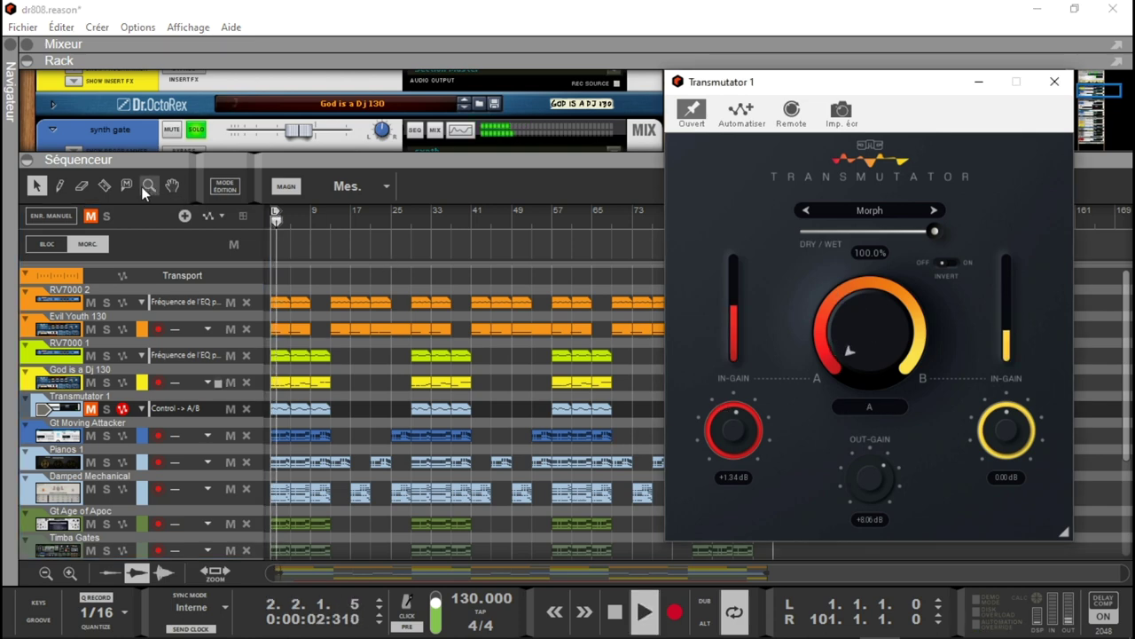
Bring the rack back to full height and unfold the Glacius and Thor synths below the Transmutator.
left_click(28, 160)
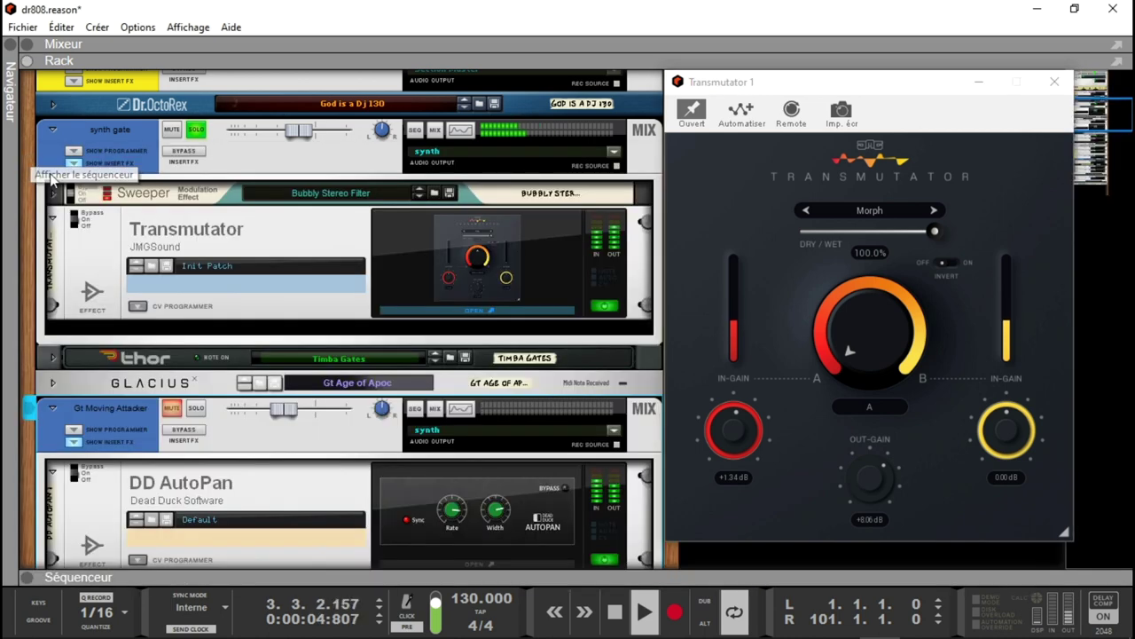
left_click(53, 382)
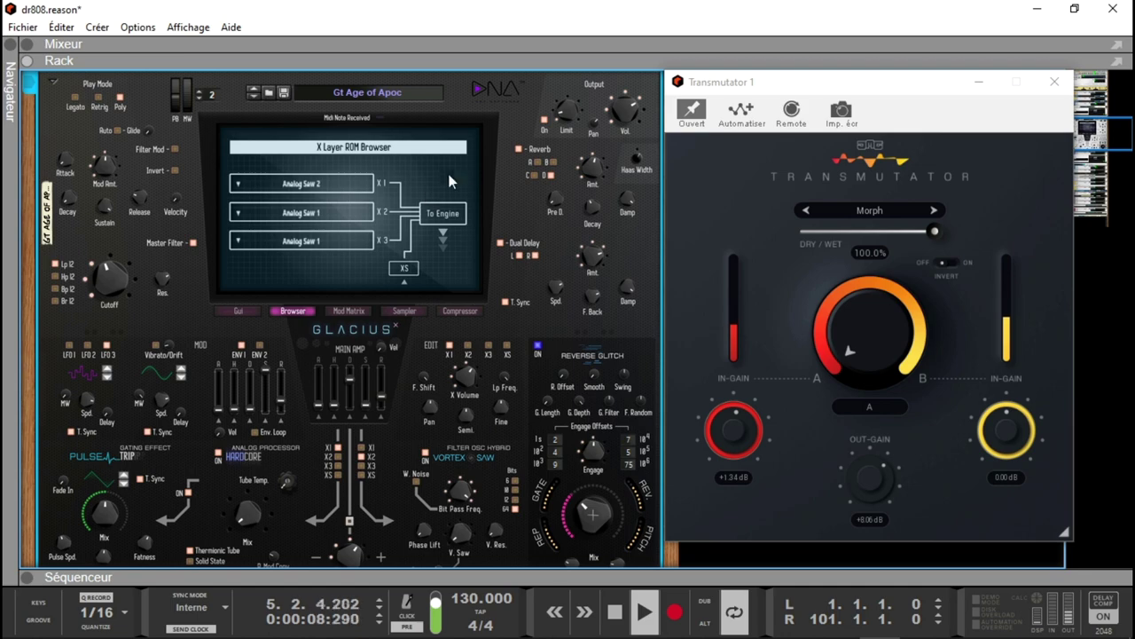
left_click_drag(1112, 127, 1113, 114)
left_click(53, 293)
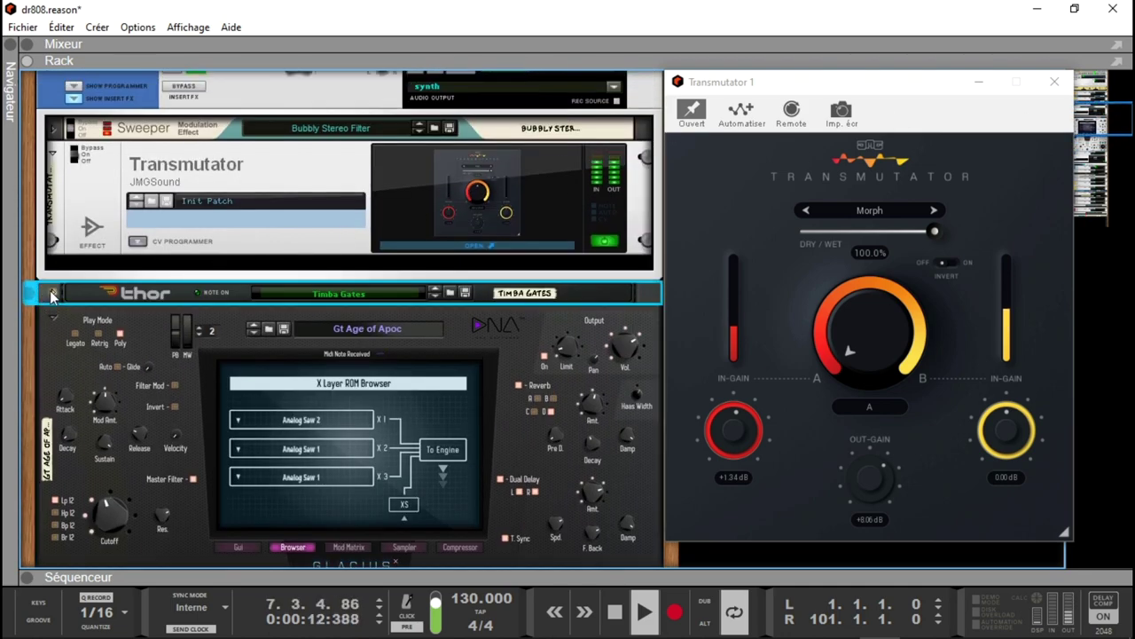
Turn the Transmutator's A/B knob fully to B to hear the second source, and stop playback.
left_click_drag(874, 335, 875, 209)
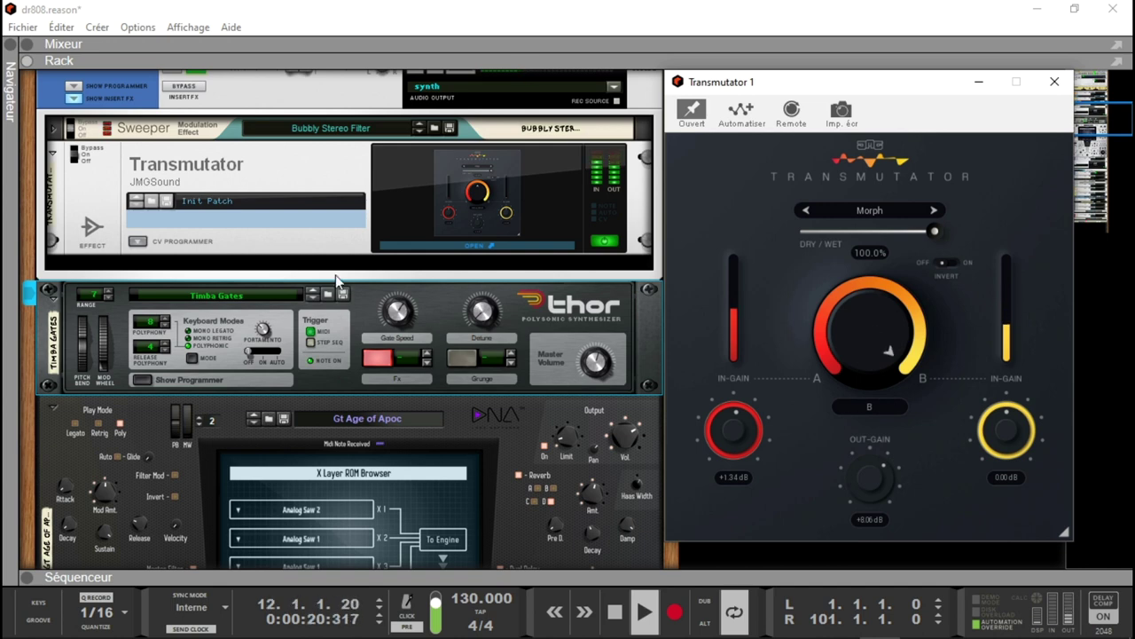
key("space")
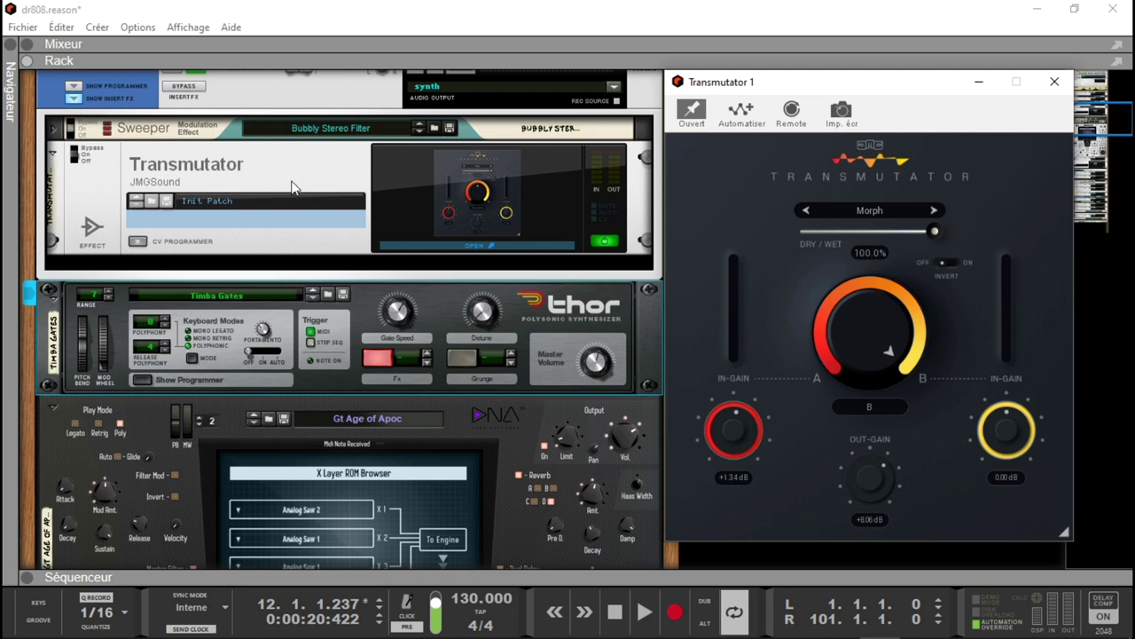
Expand the Transmutator's CV programmer and inspect its audio cabling to Thor on the back of the rack.
left_click(52, 154)
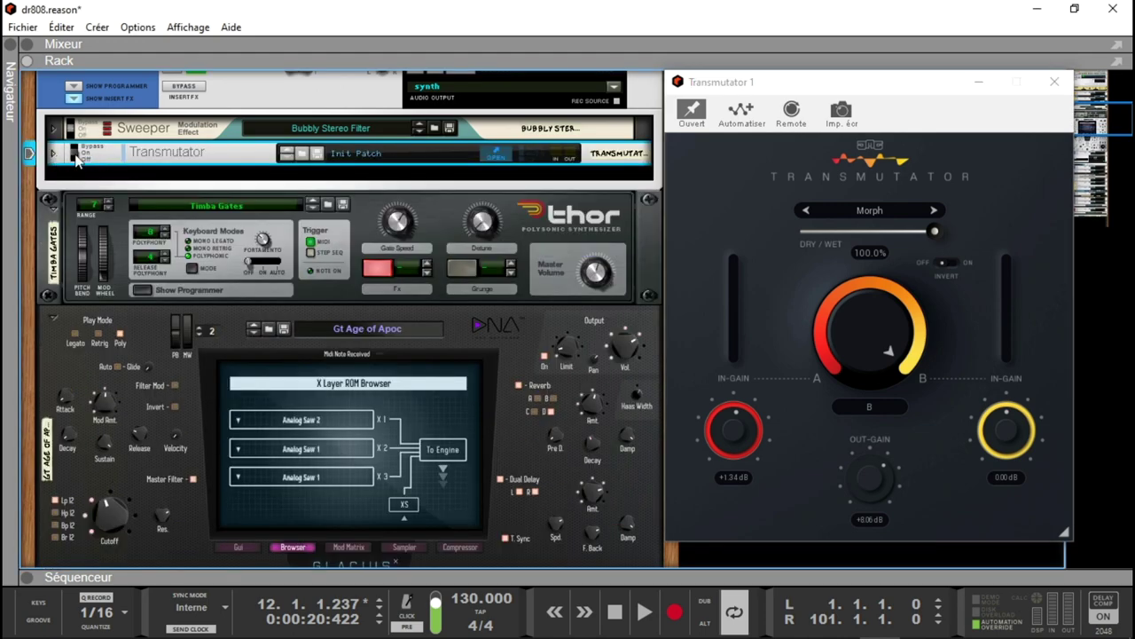
left_click(53, 154)
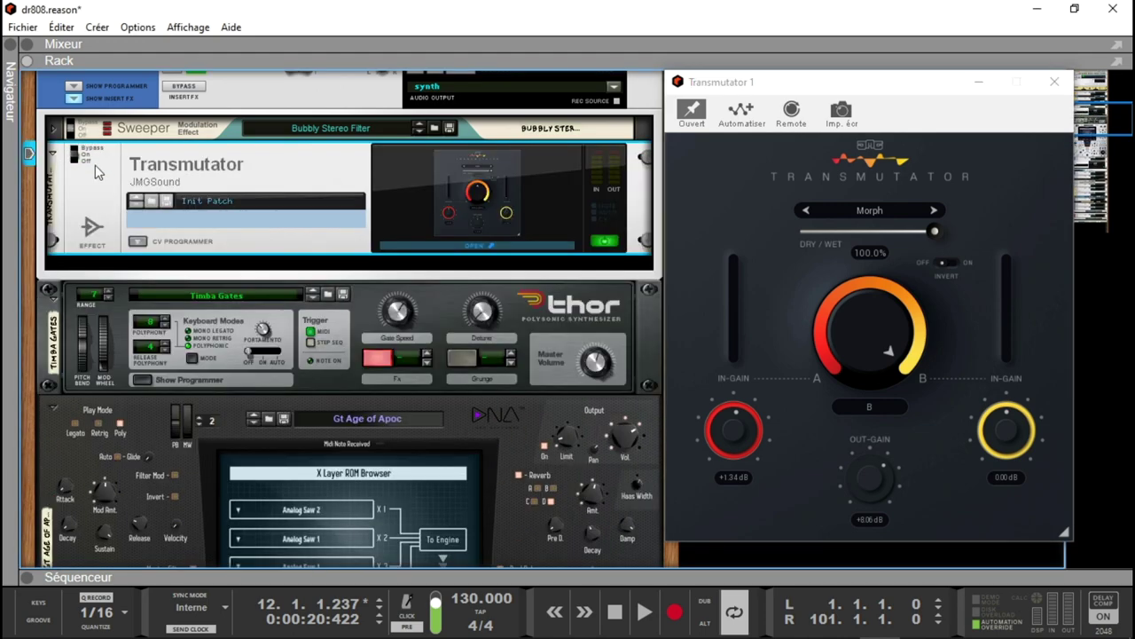
left_click(137, 241)
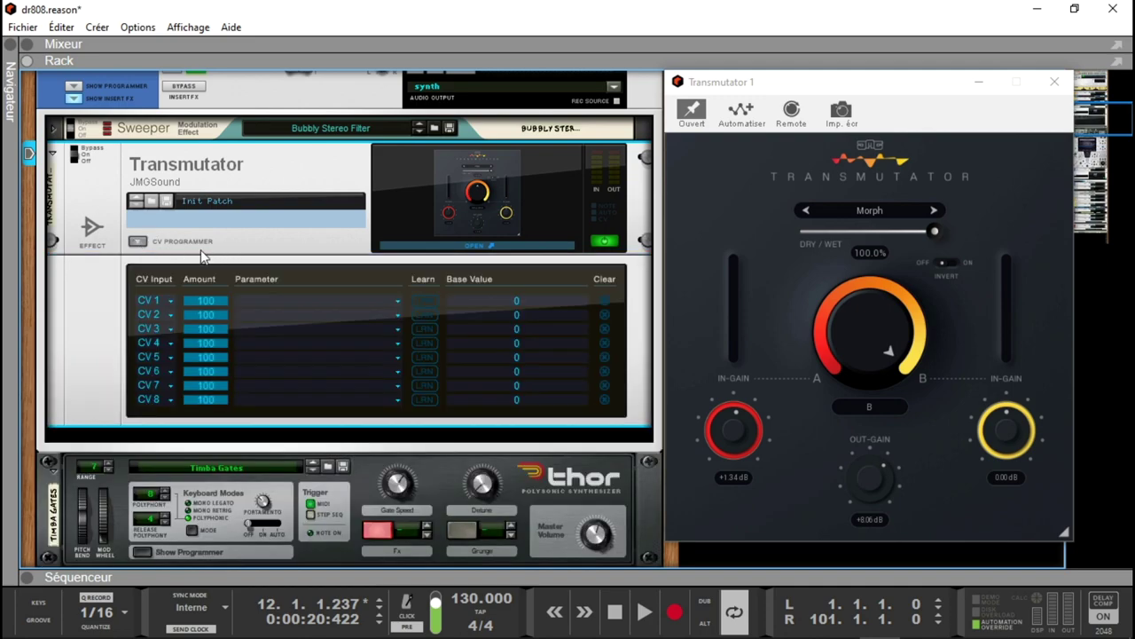
key("Tab")
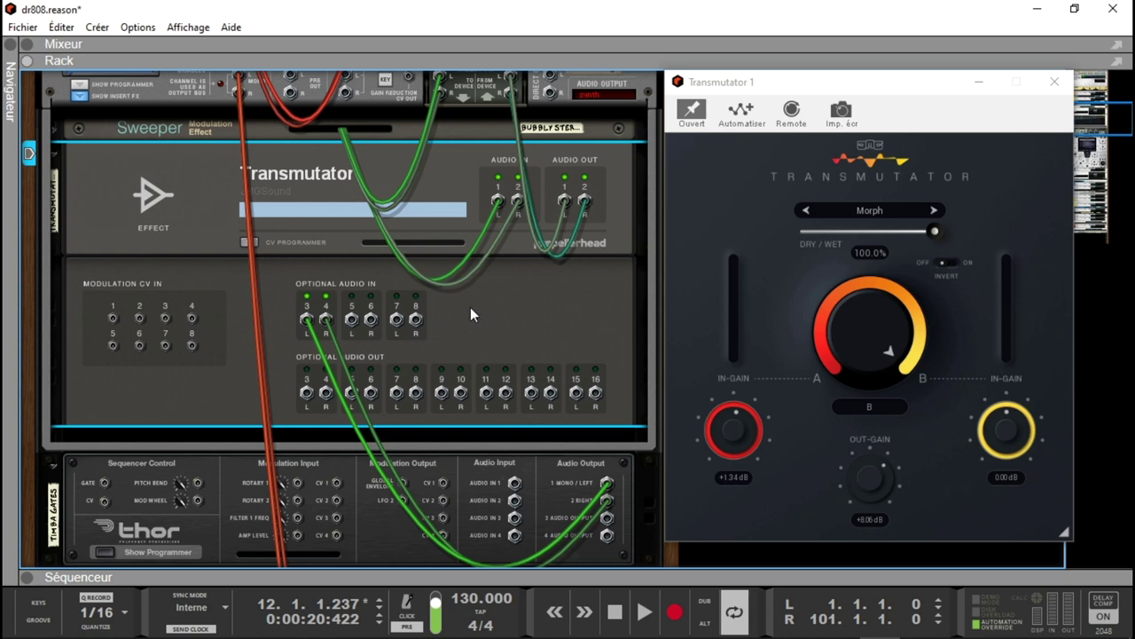
key("Tab")
Set the Transmutator's A/B knob to 48% A, 52% B, choose the Filter mode and play from the song start.
left_click_drag(861, 330, 877, 370)
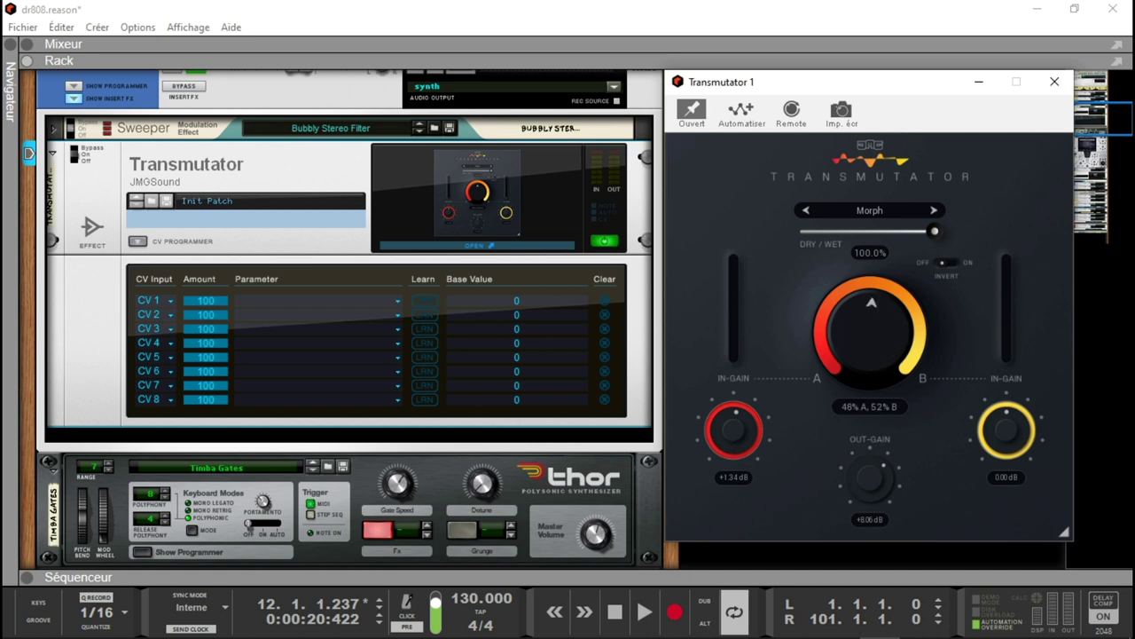
left_click(870, 209)
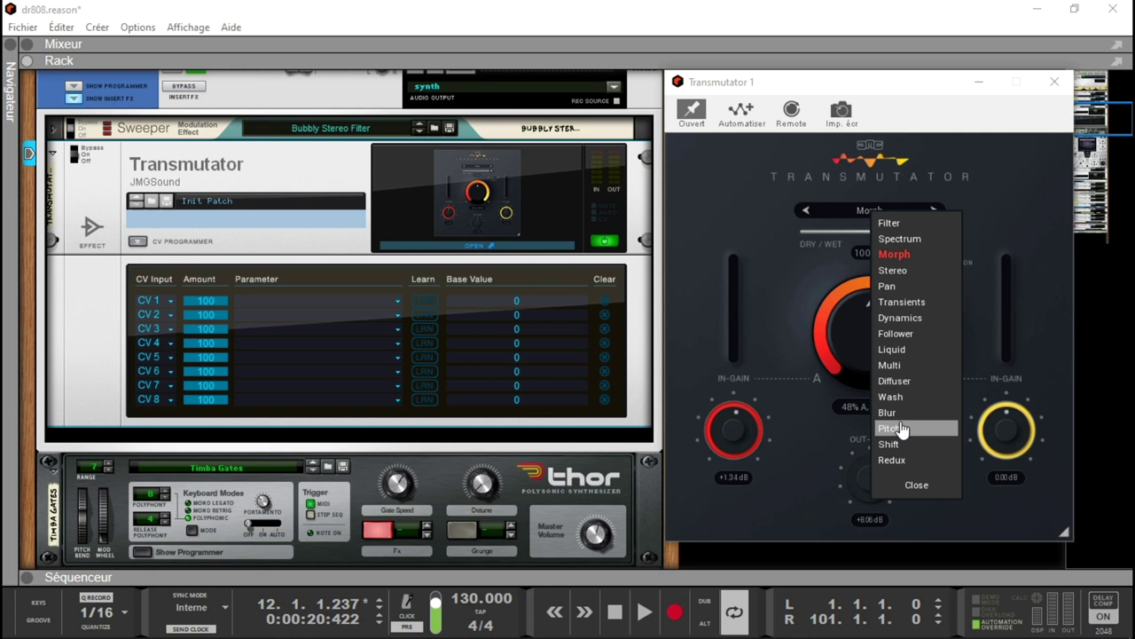
left_click(887, 223)
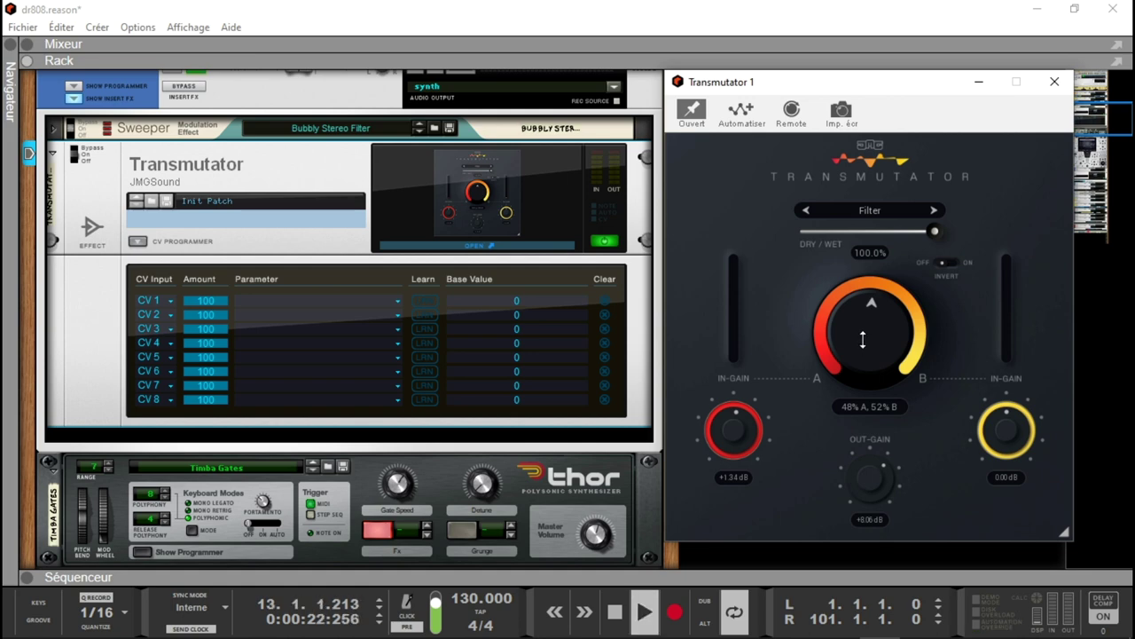
key("Return")
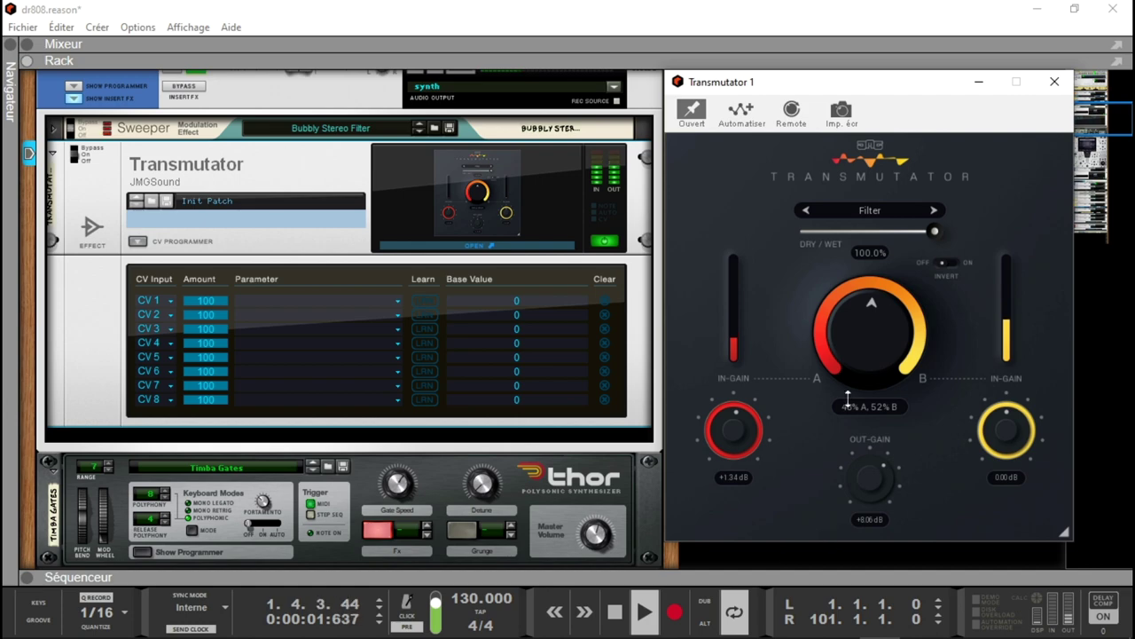
Close the Transmutator's plugin window and move the sequencer's right loop locator to bar 13.
left_click(28, 577)
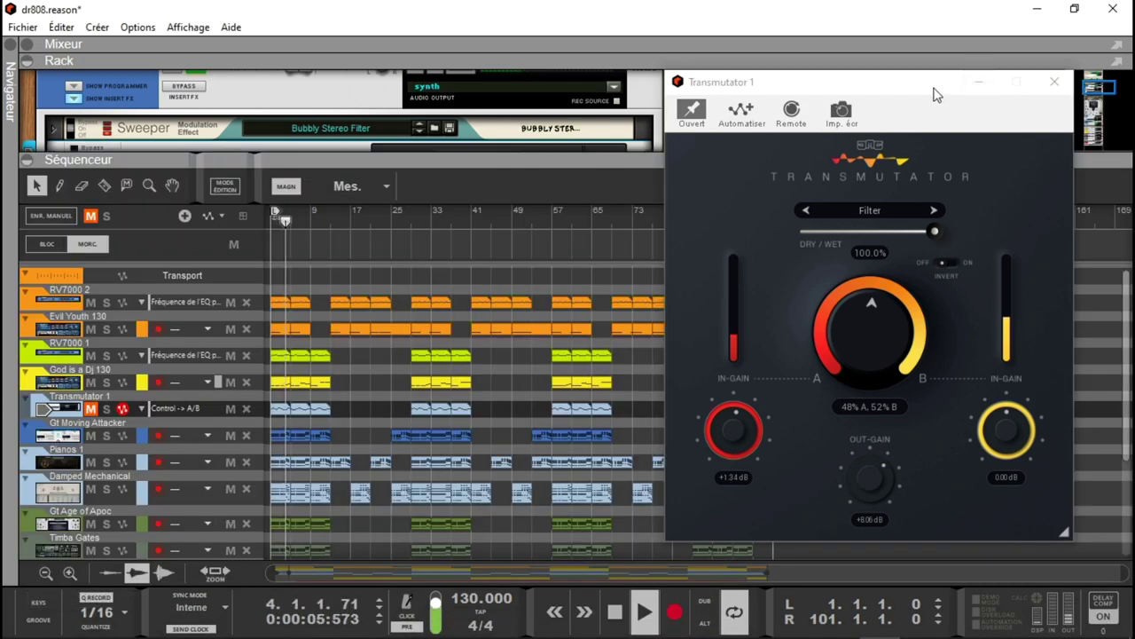
left_click(1055, 82)
left_click_drag(771, 211, 325, 226)
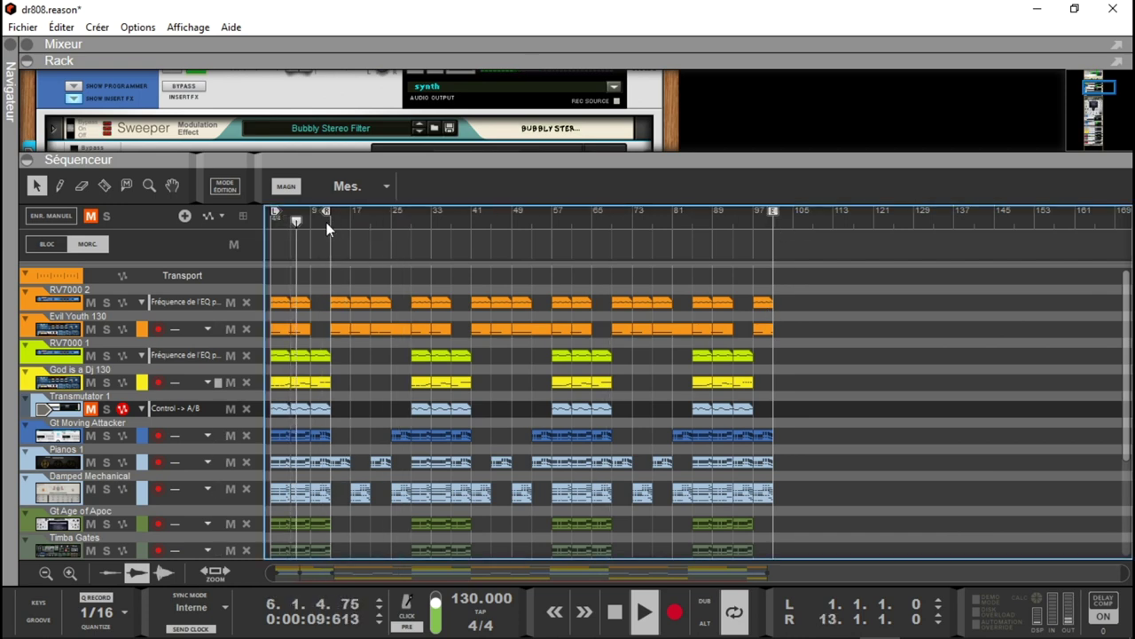
Hide the sequencer, reopen the Transmutator's plugin window and turn its A/B knob fully to A in Filter mode.
left_click(27, 159)
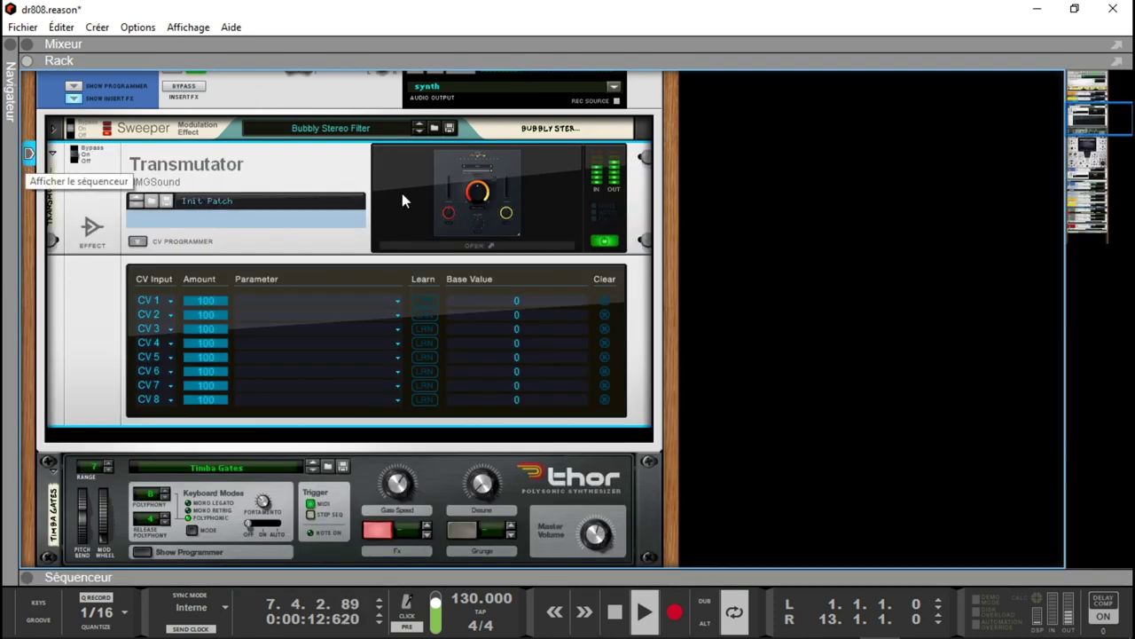
left_click(510, 244)
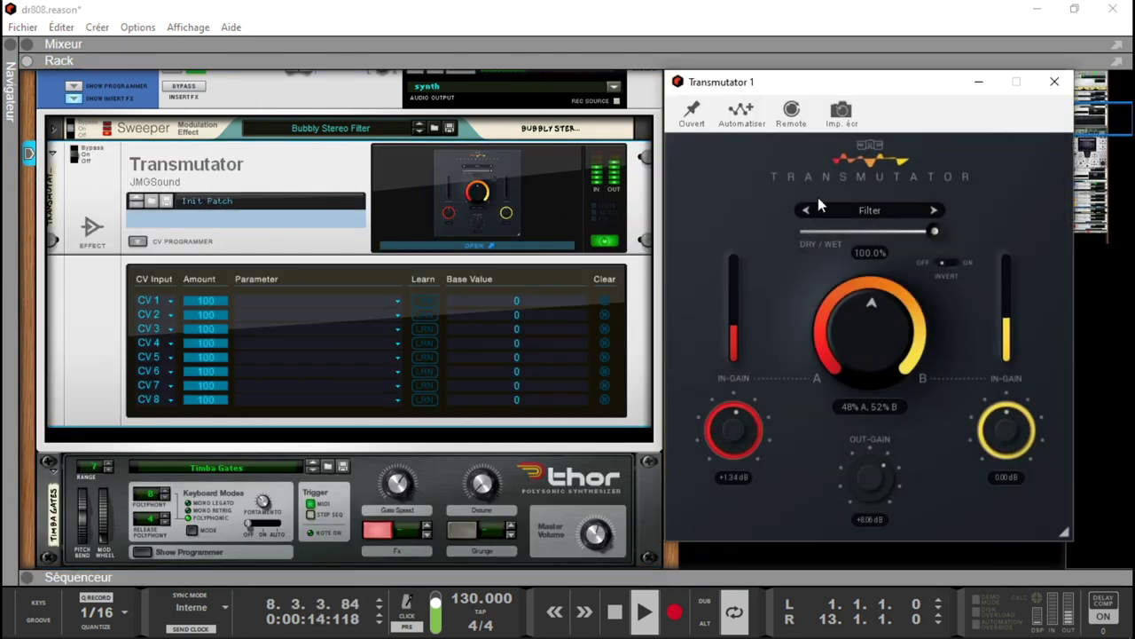
left_click(870, 210)
left_click(962, 168)
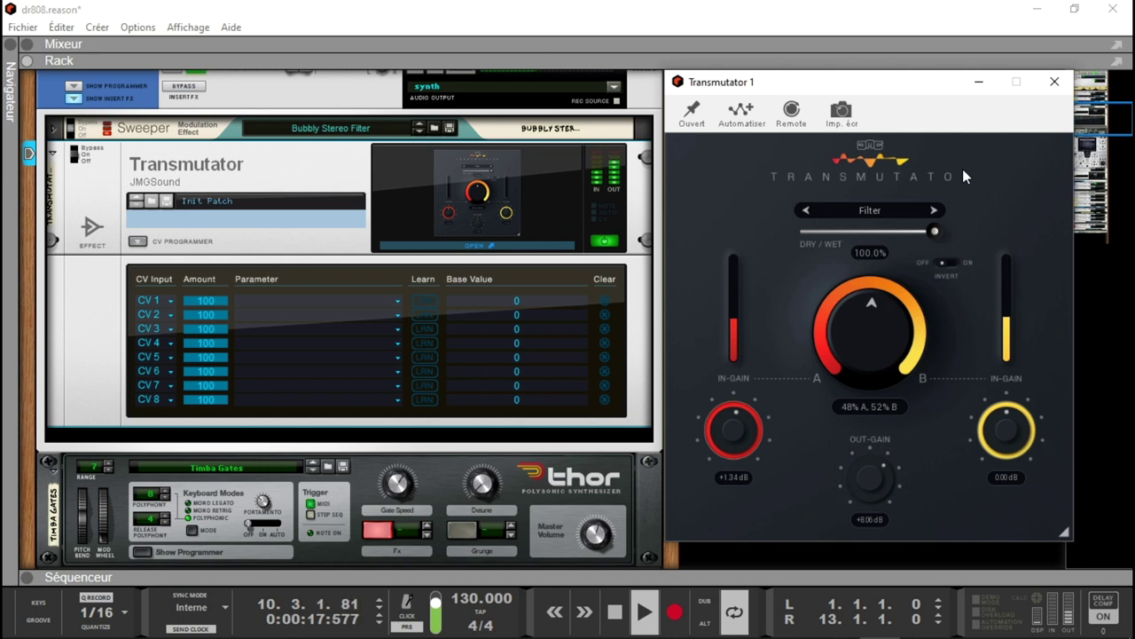
left_click_drag(864, 303, 849, 351)
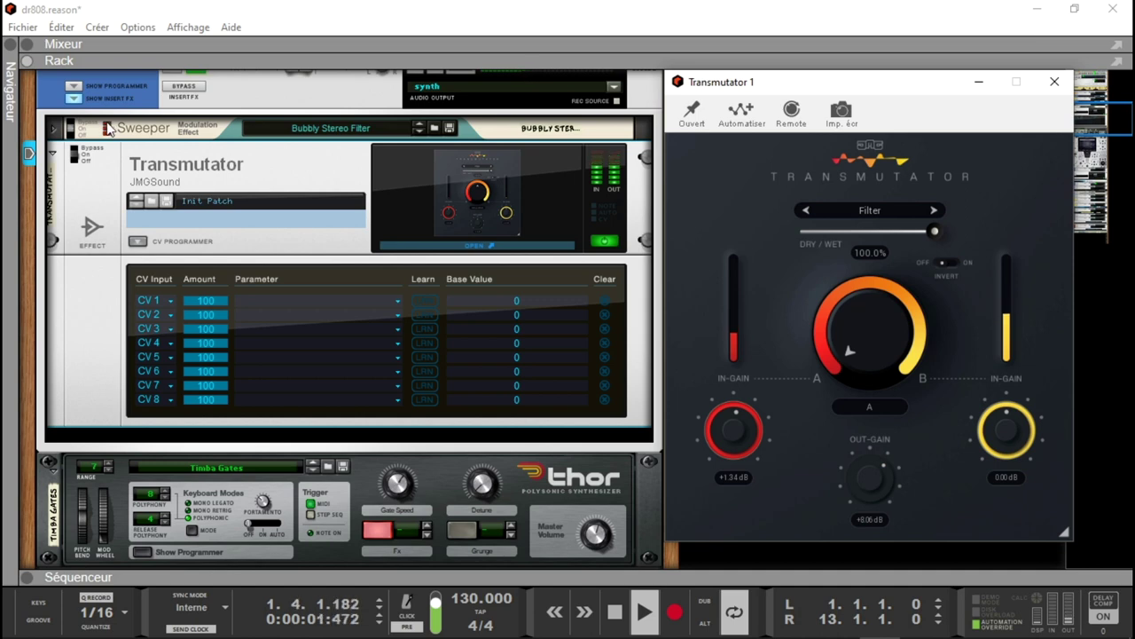
Pin the Transmutator's window open and sweep the A/B knob to B and back to 55% A, 45% B in Filter mode.
left_click(73, 127)
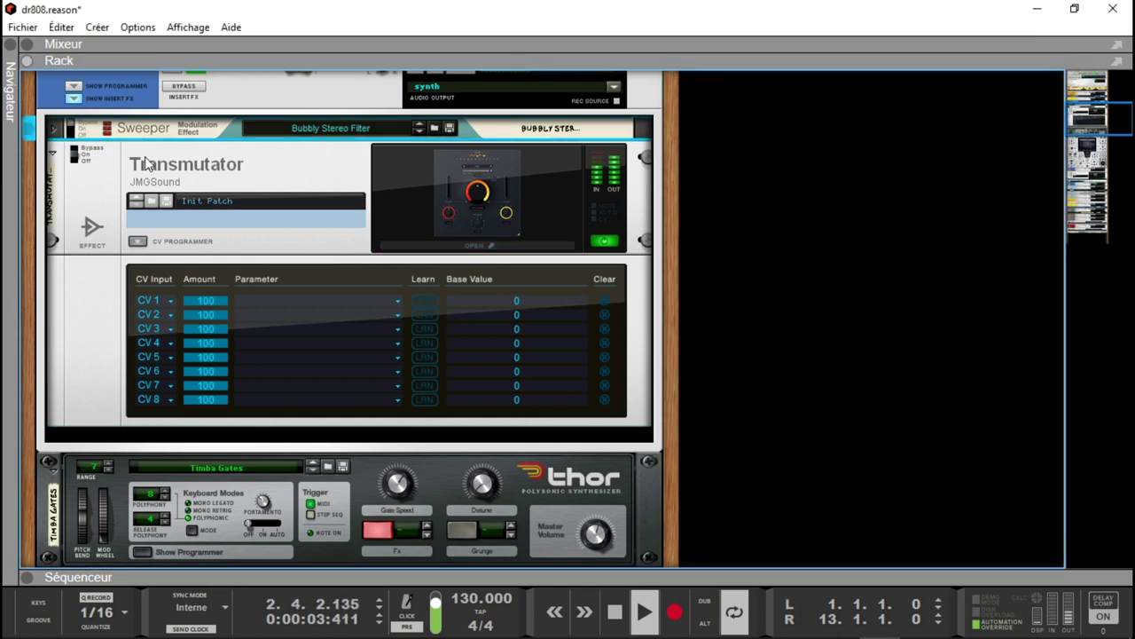
left_click(405, 187)
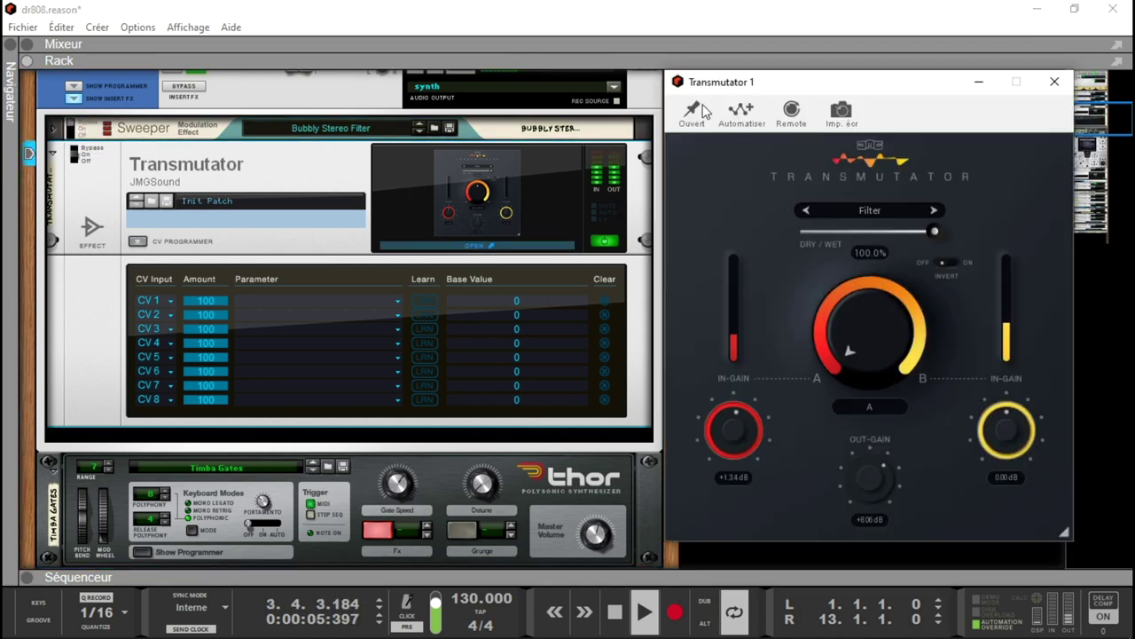
left_click_drag(849, 351, 888, 351)
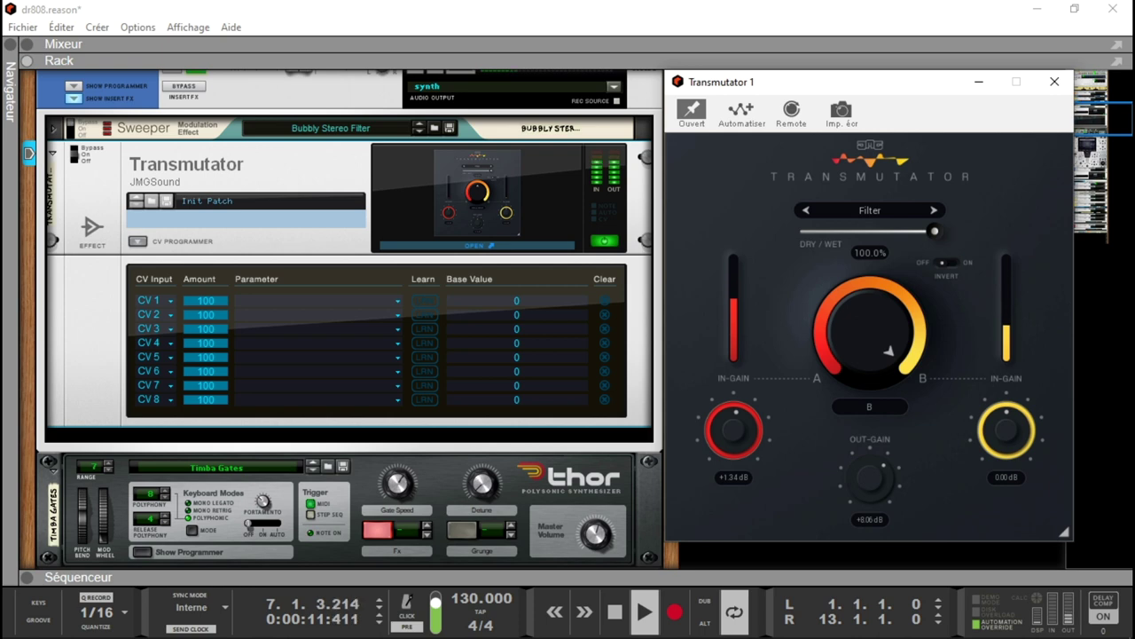
left_click_drag(889, 352, 885, 309)
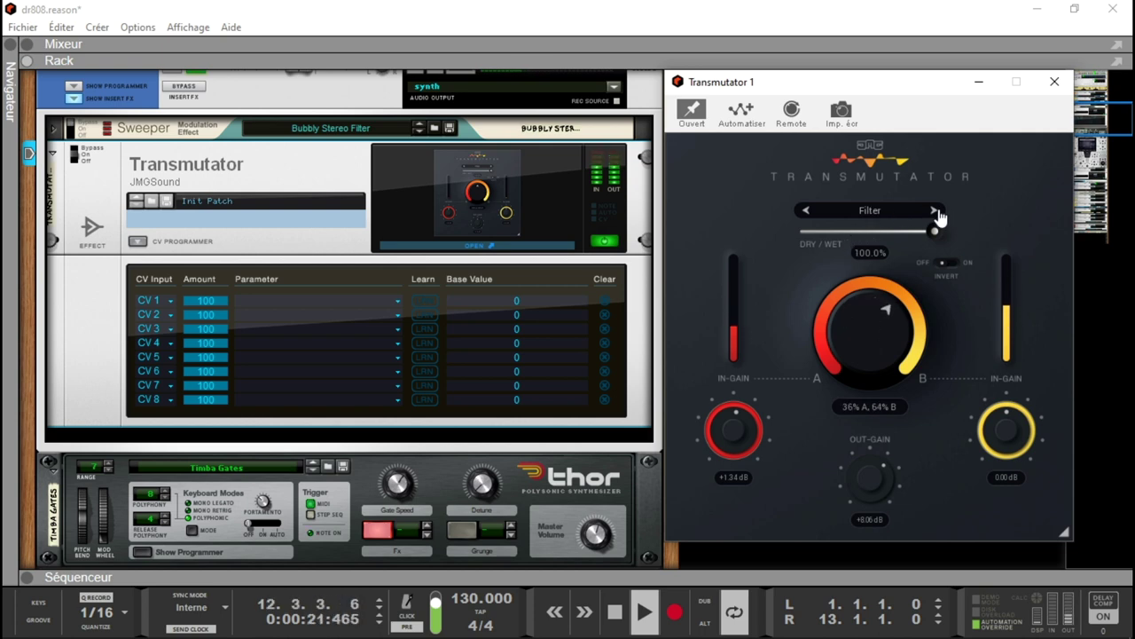
left_click_drag(872, 279, 869, 282)
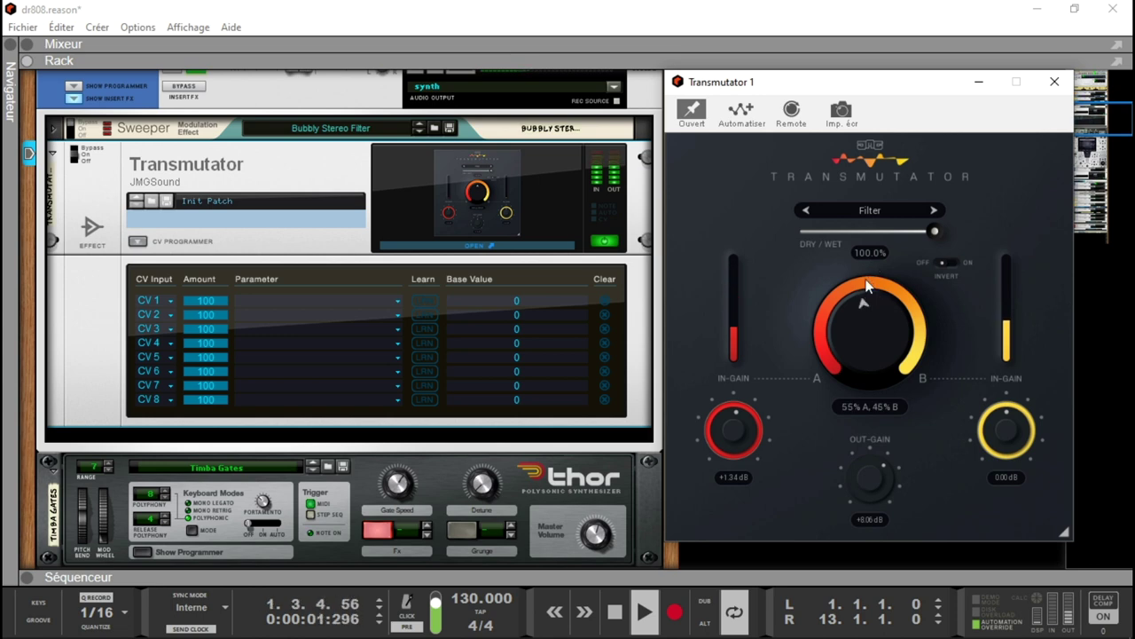
Audition the Spectrum and Stereo modes while sweeping the A/B knob, ending fully at B in Stereo.
left_click(934, 211)
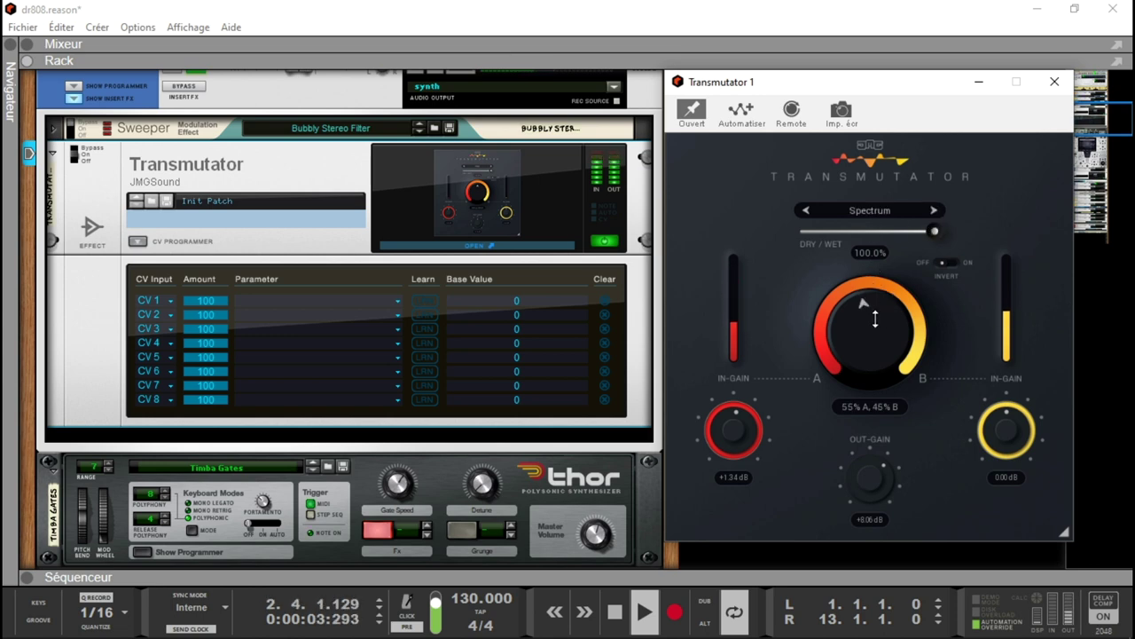
mouse_move(840, 329)
left_mouse_down()
mouse_move(848, 348)
mouse_move(836, 329)
mouse_move(848, 313)
left_mouse_up()
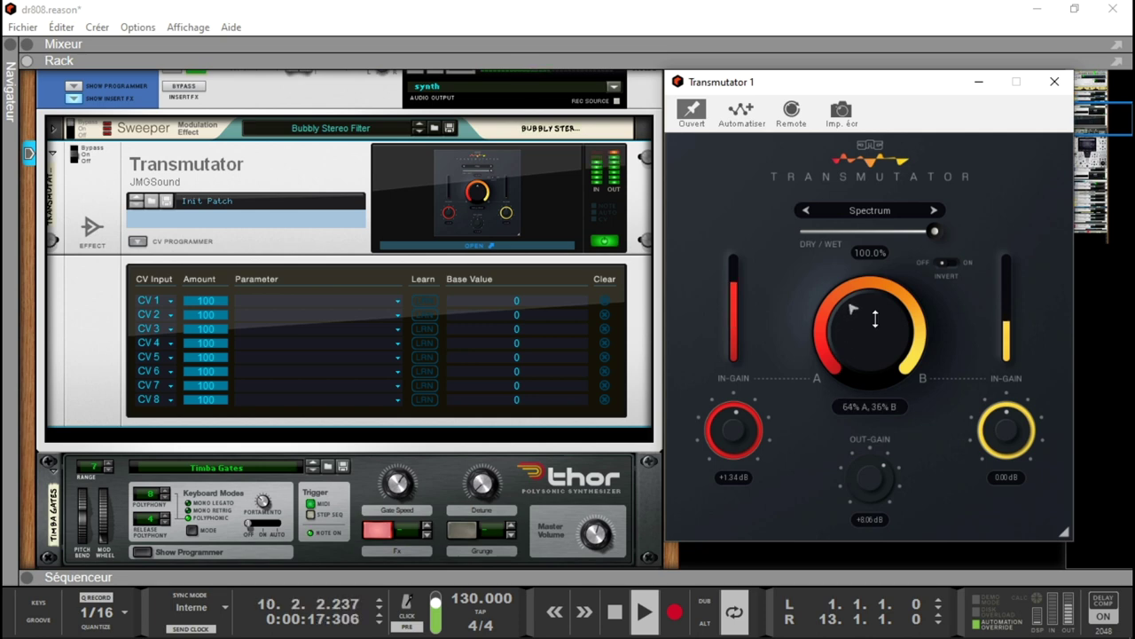
left_click(935, 212)
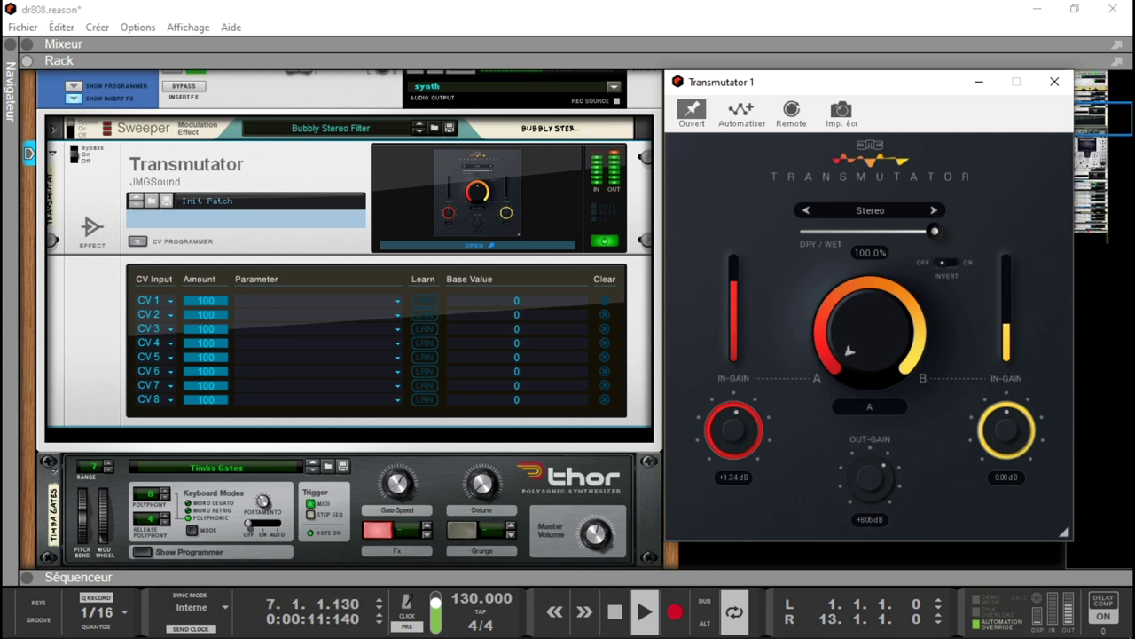
left_click_drag(869, 330, 869, 320)
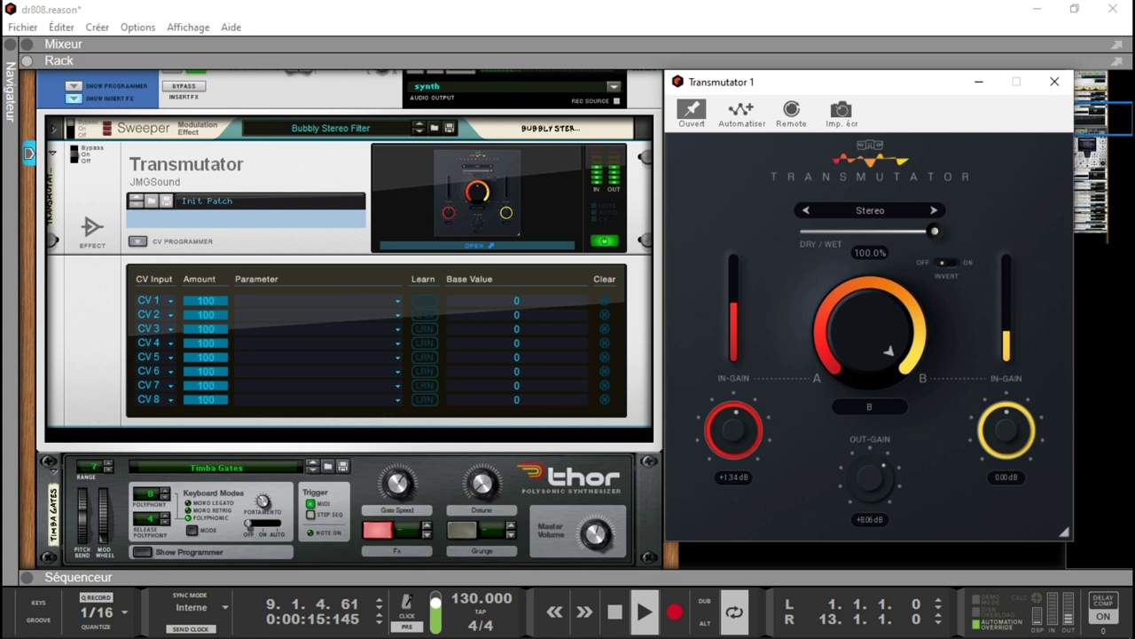
Audition the Pan, Transients and Dynamics modes while sweeping the A/B knob between the two sources.
left_click(934, 212)
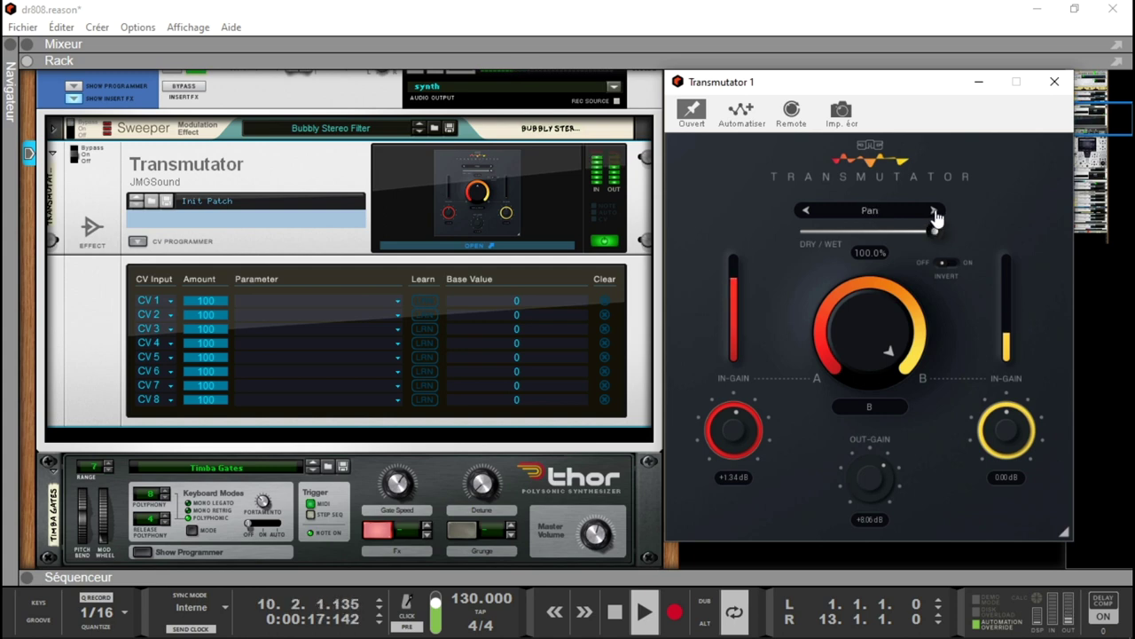
left_click_drag(869, 330, 870, 340)
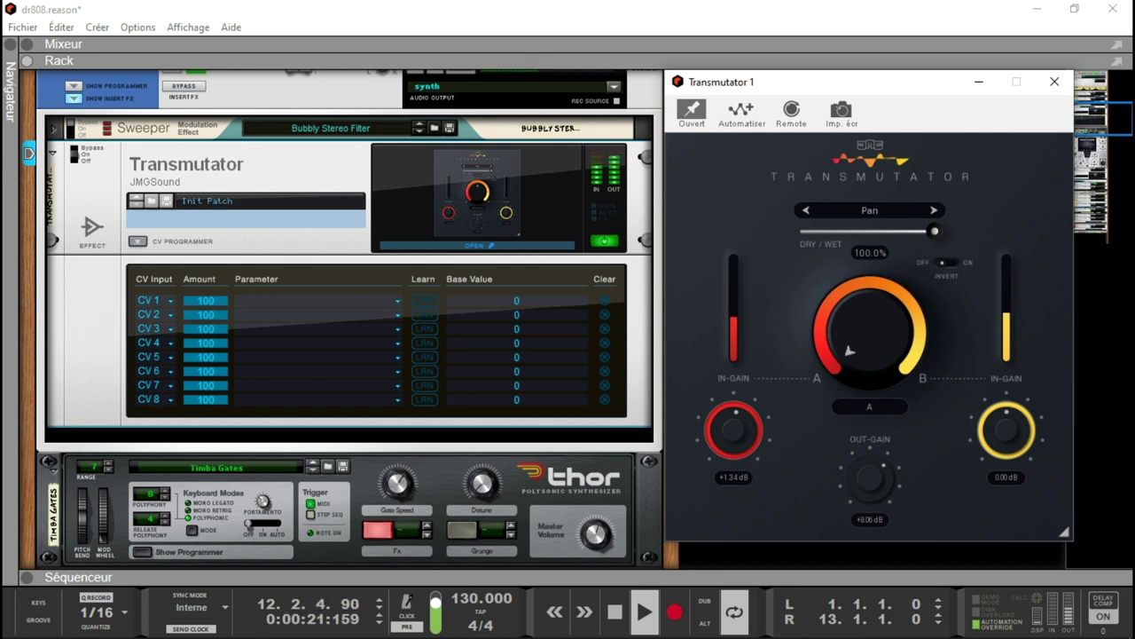
left_click_drag(870, 341, 870, 294)
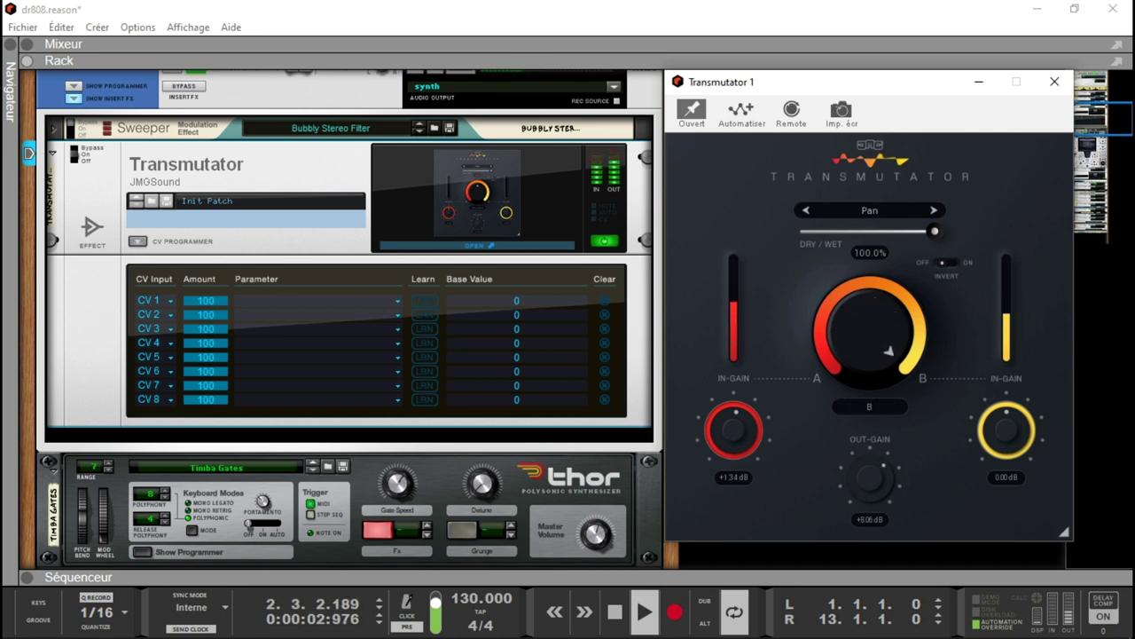
left_click_drag(889, 350, 896, 325)
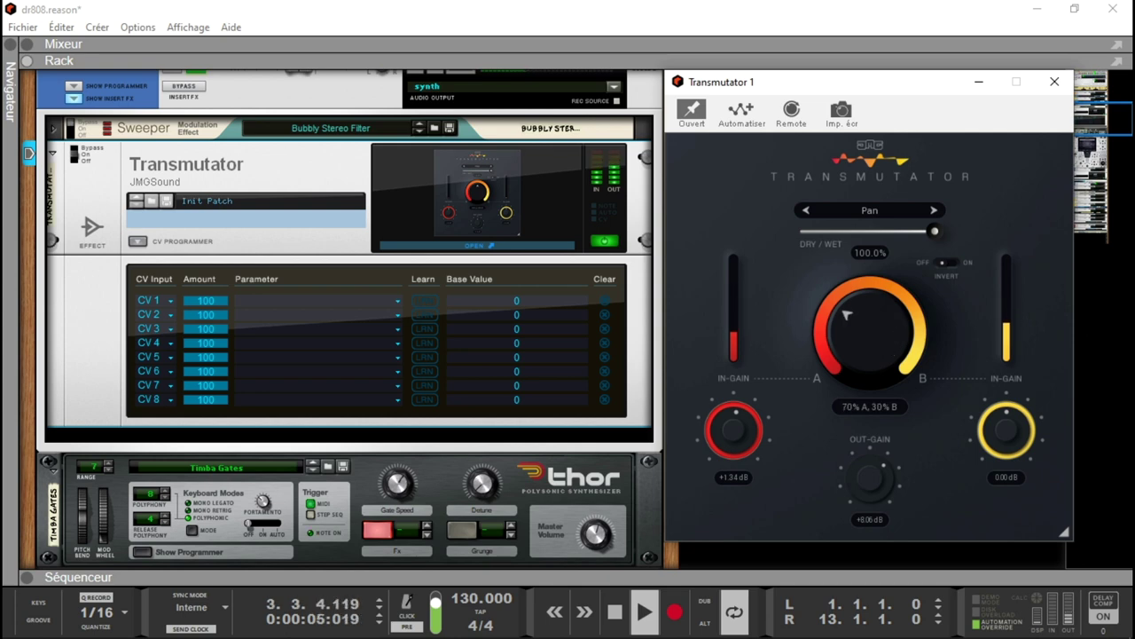
left_click(934, 210)
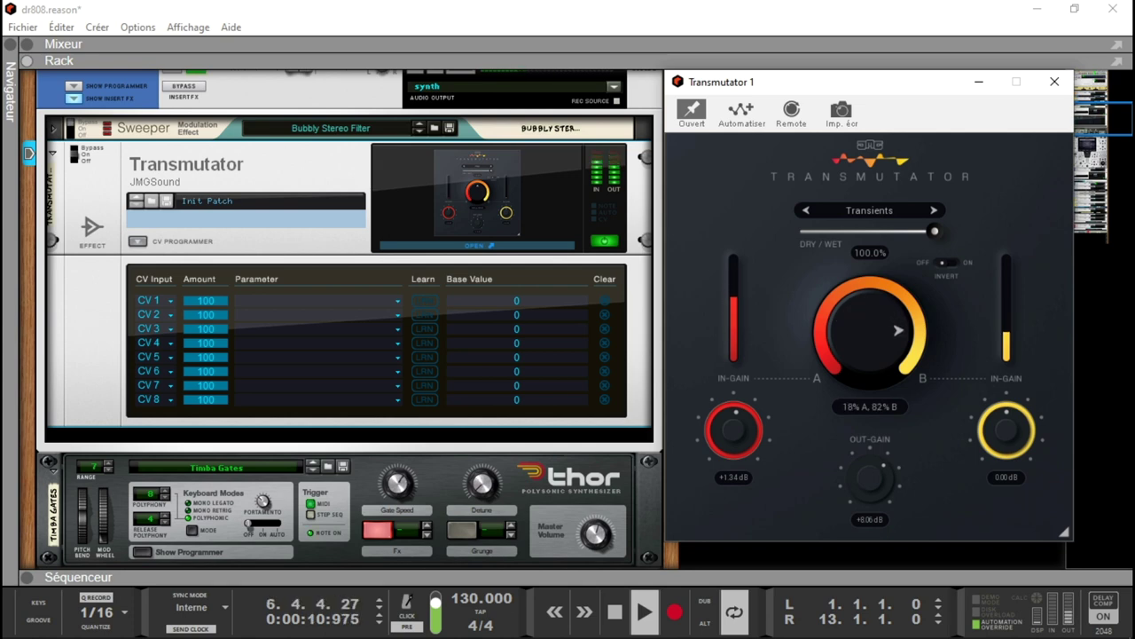
left_click(934, 210)
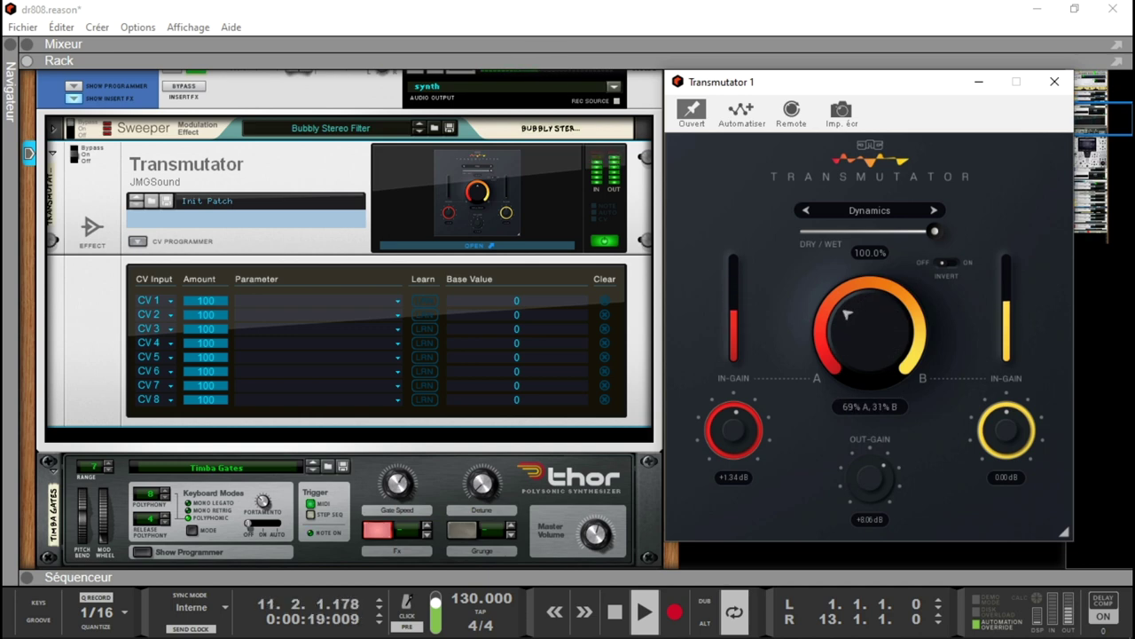
Take the synth gate channel out of solo and audition the Liquid and Multi modes in the full mix while sweeping the A/B knob.
scroll(262, 380, "up", 6)
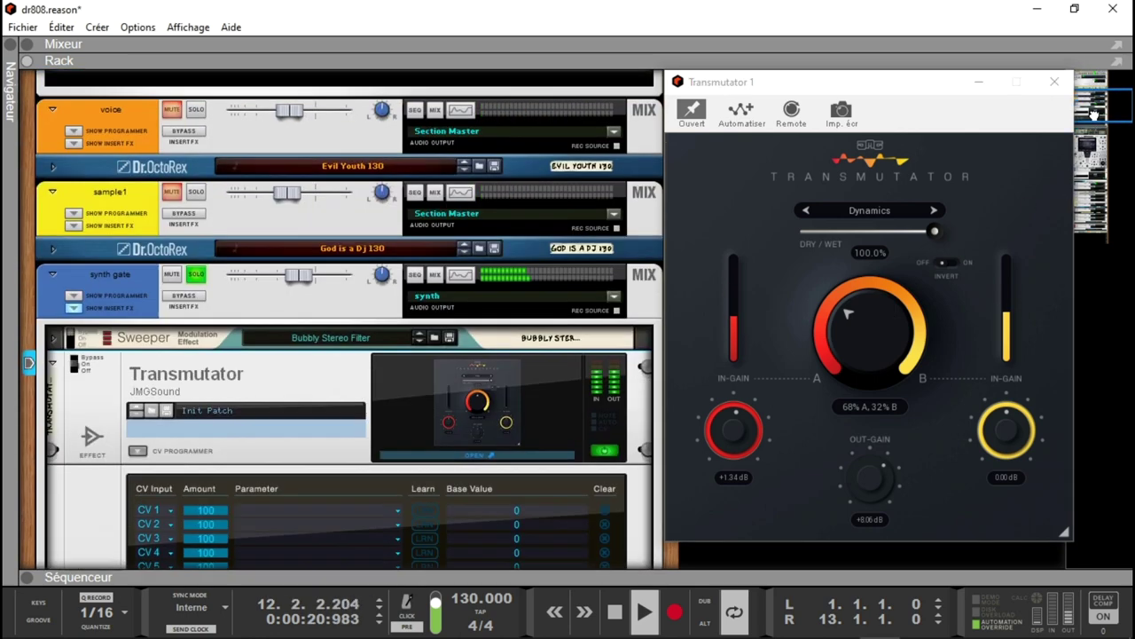
left_click(196, 391)
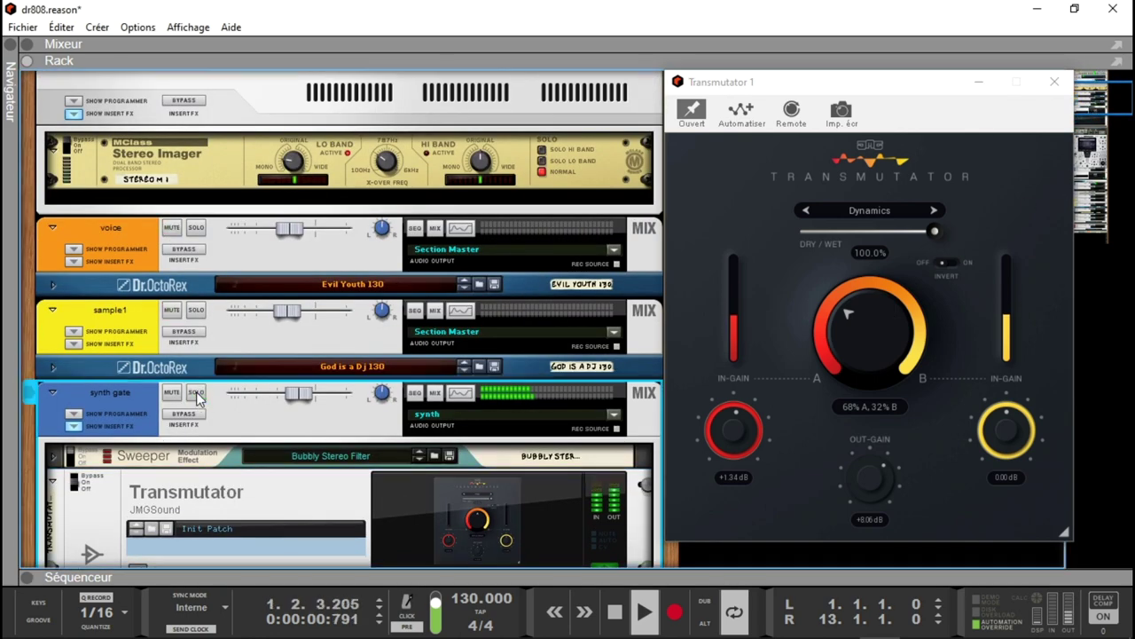
left_click_drag(873, 334, 892, 277)
left_click(934, 210)
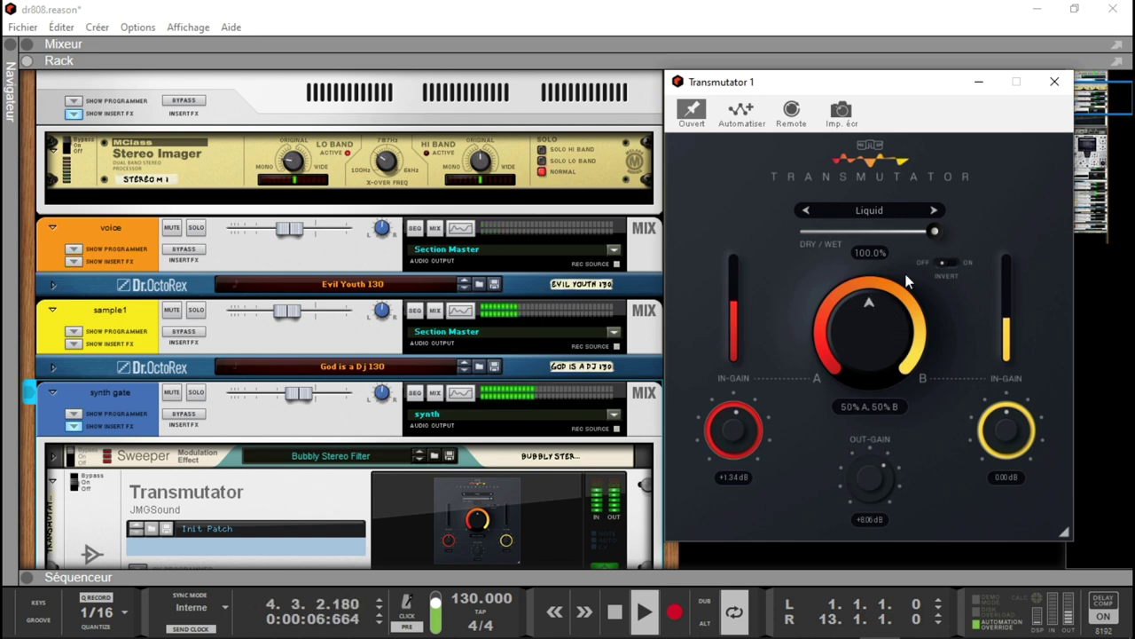
left_click(934, 210)
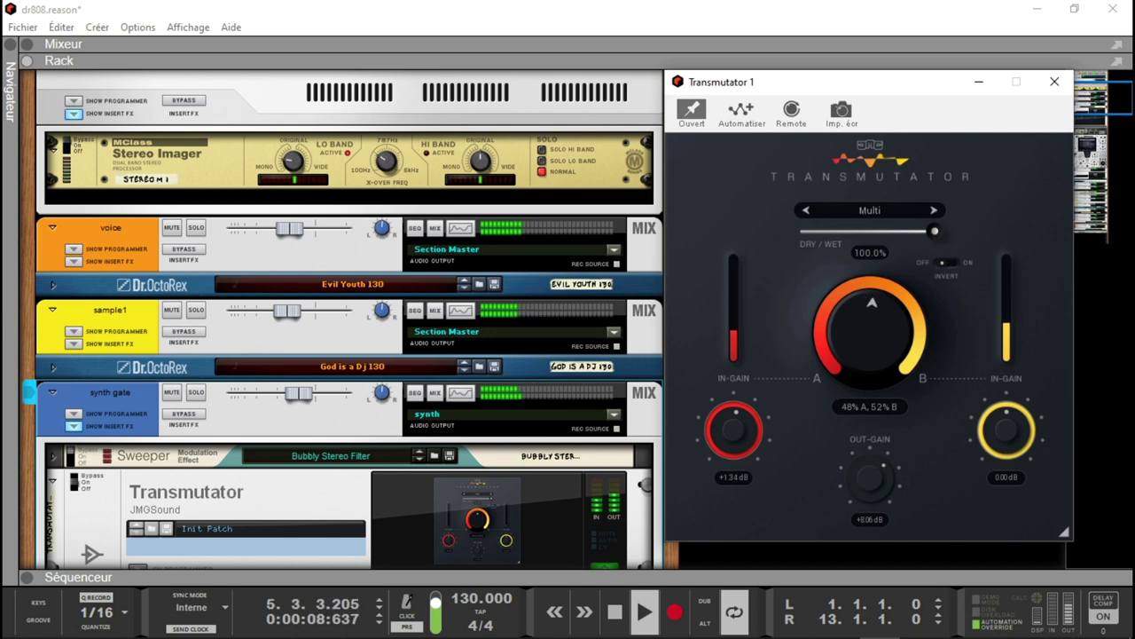
Show the sequencer with the timeline zoomed in and audition the Diffuser mode while turning the A/B knob.
left_click(28, 576)
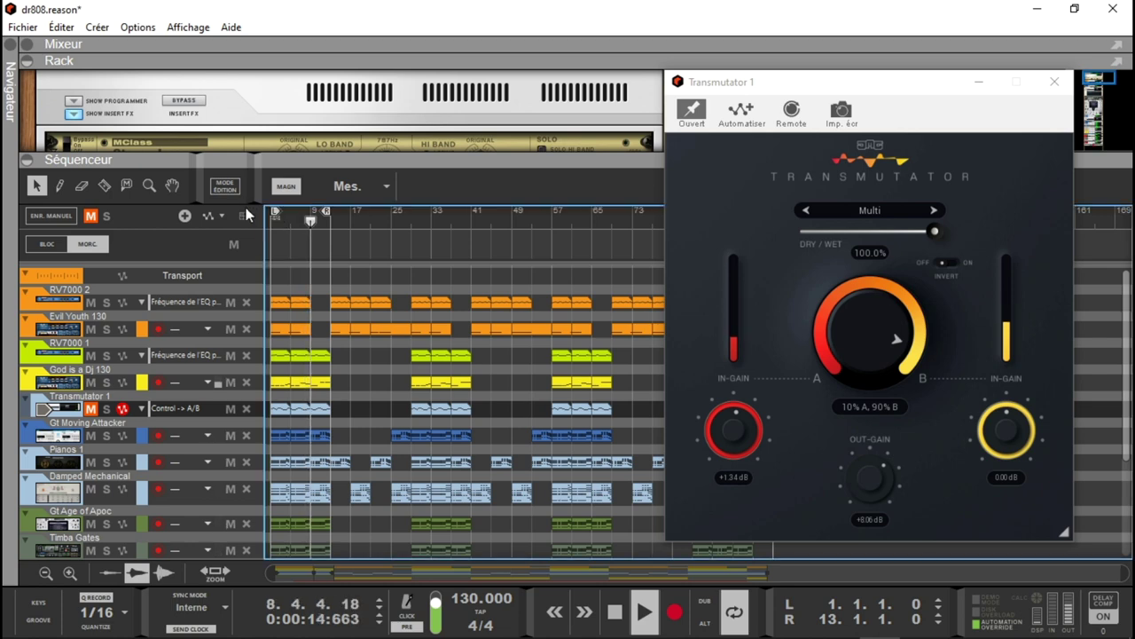
left_click_drag(1116, 575, 603, 559)
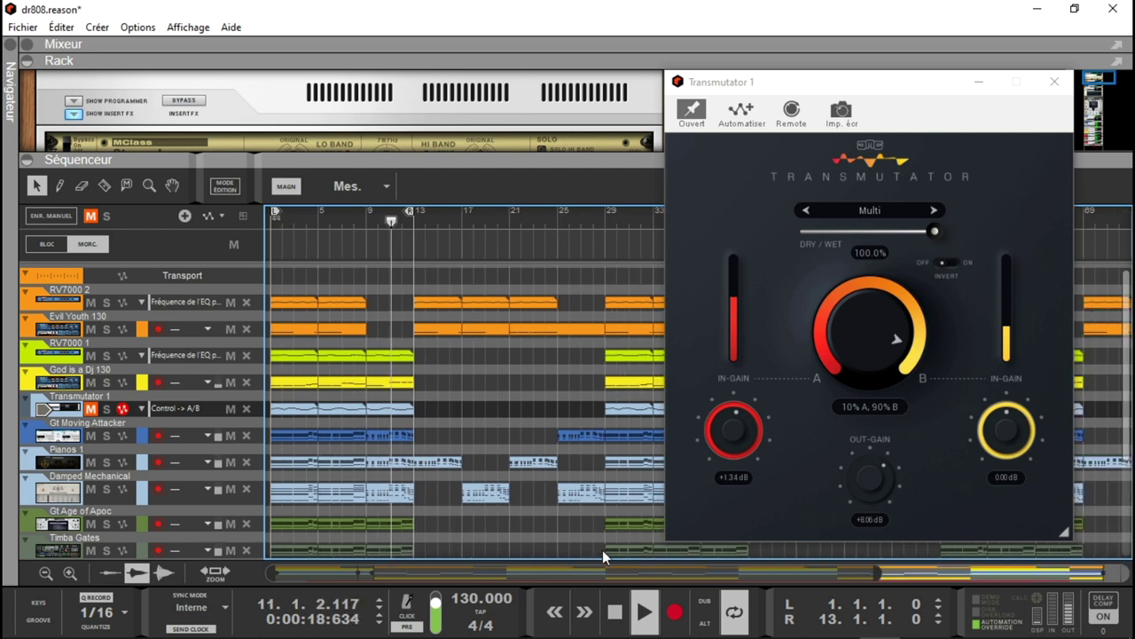
left_click(934, 210)
mouse_move(871, 328)
left_mouse_down()
mouse_move(871, 395)
mouse_move(871, 325)
left_mouse_up()
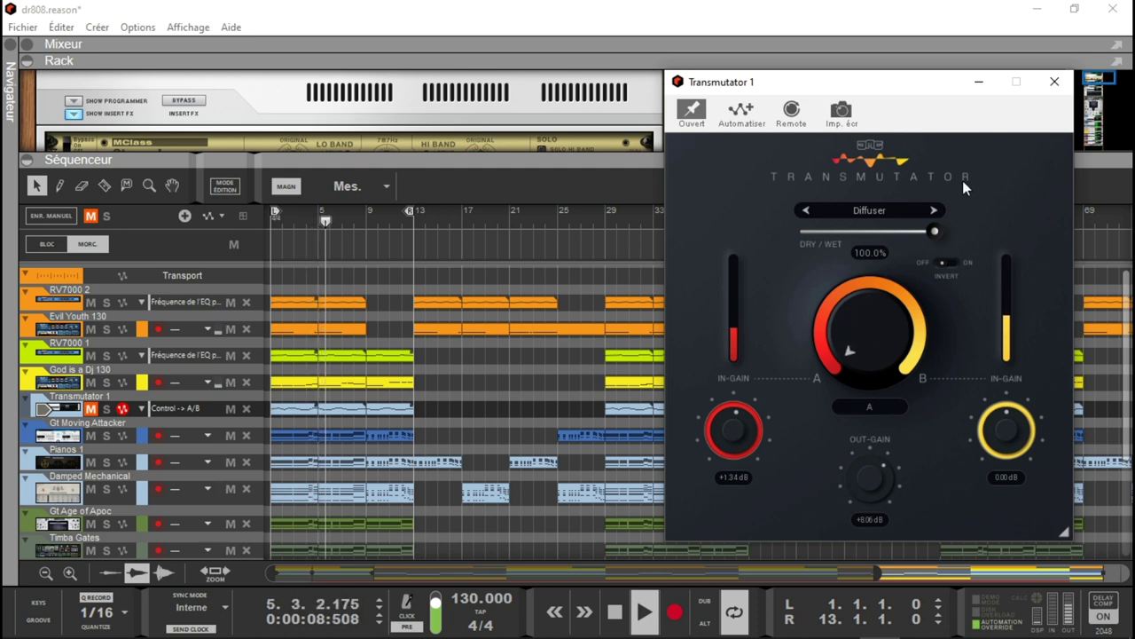
Audition the Wash, Blur and Pitch modes and settle on Redux for the Transmutator.
left_click(936, 211)
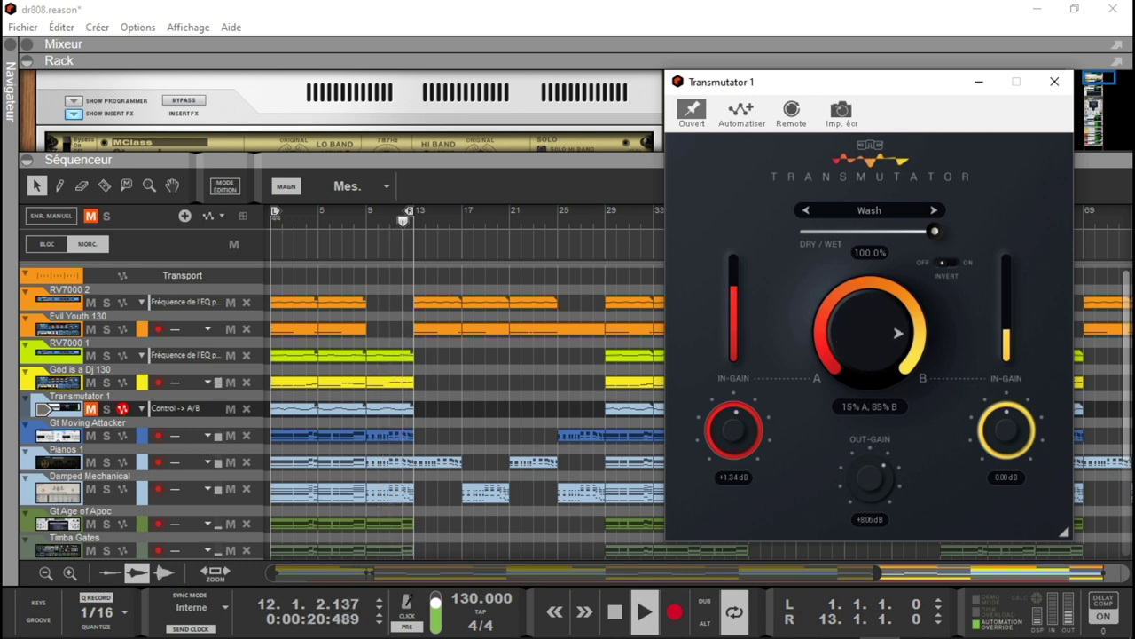
left_click(935, 213)
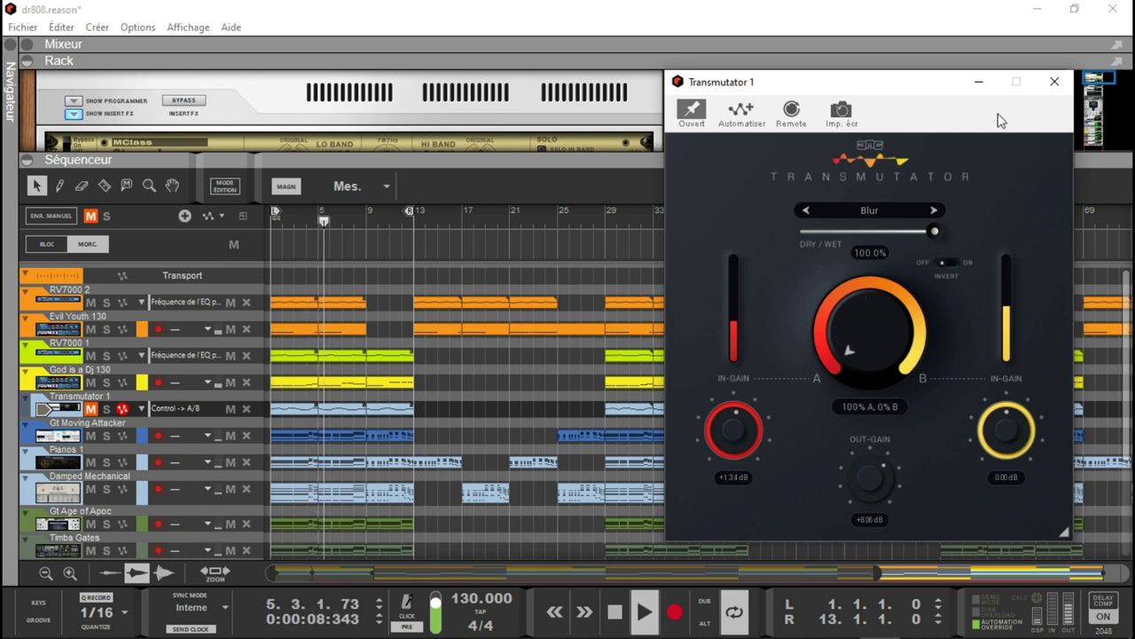
left_click(931, 211)
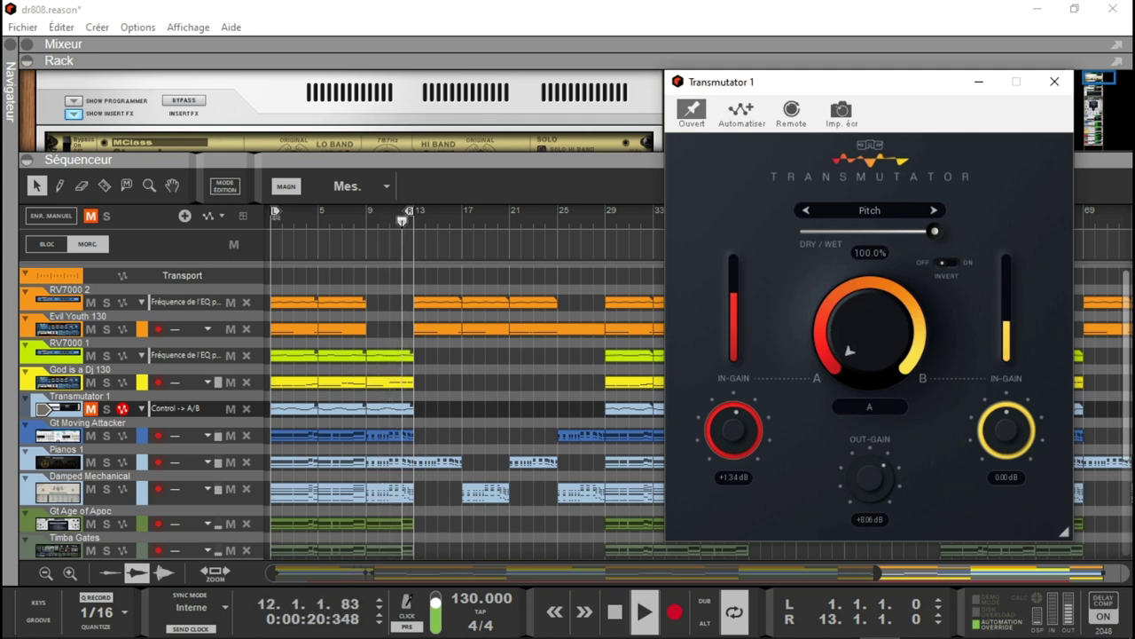
left_click(933, 213)
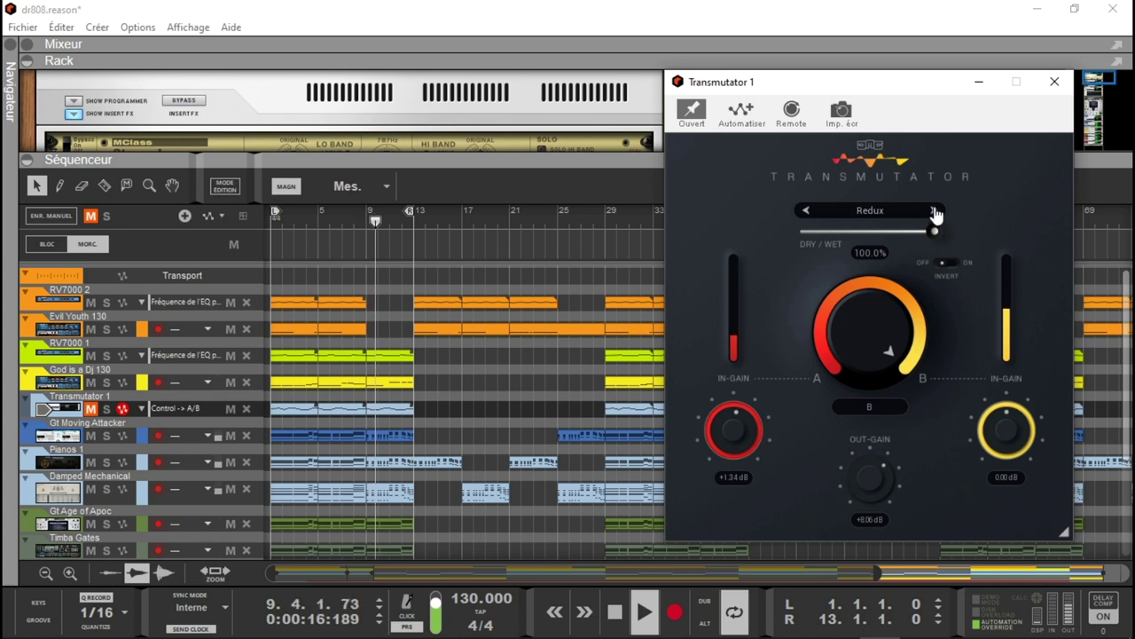
left_click(884, 210)
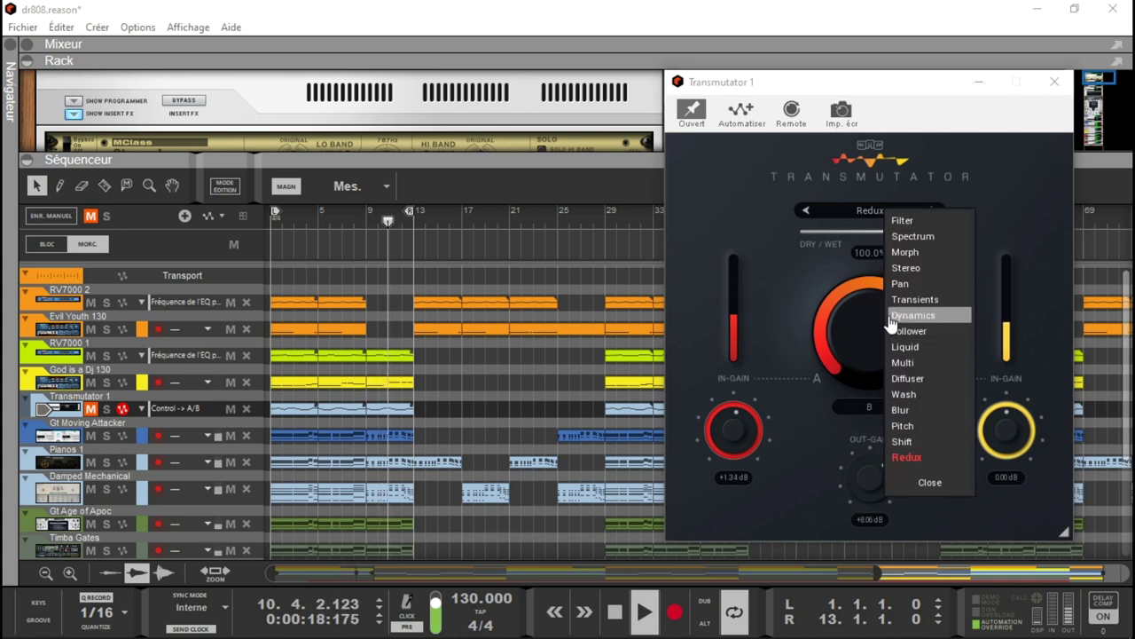
left_click(906, 457)
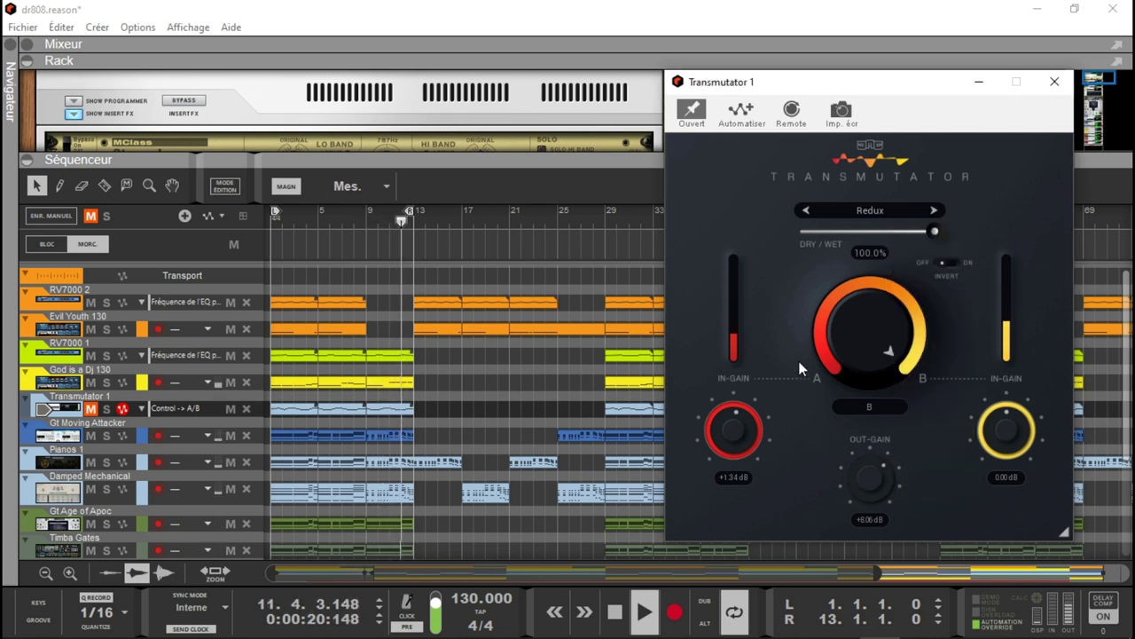
Stop playback to set the Transmutator's Dry/Wet to 55.6%, resume playback and lower Dry/Wet to 0%.
key("space")
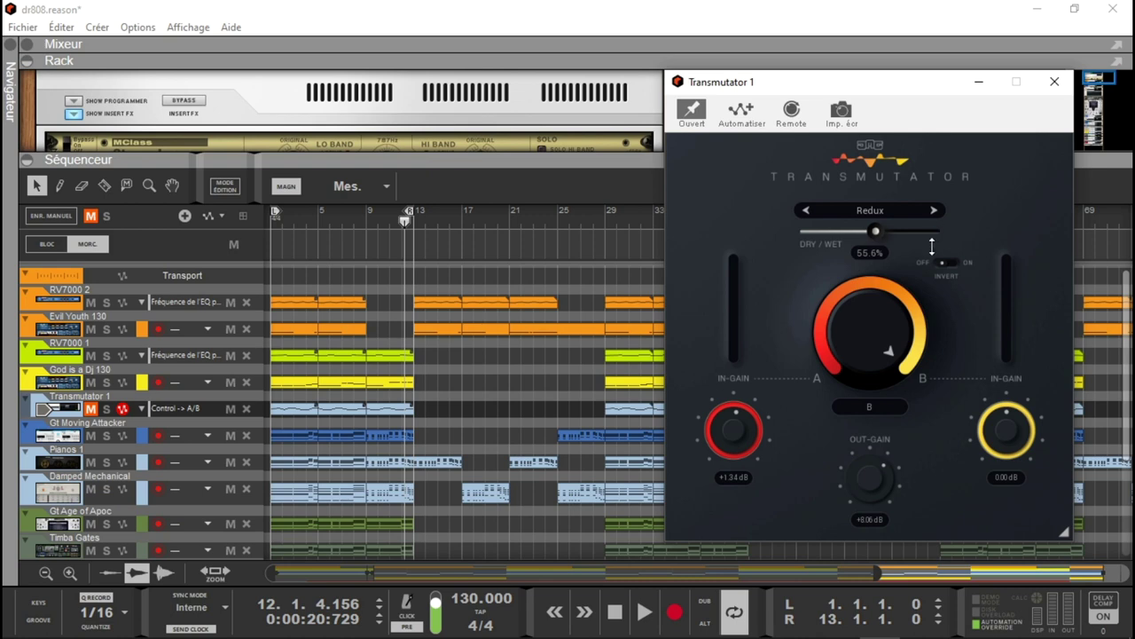
key("space")
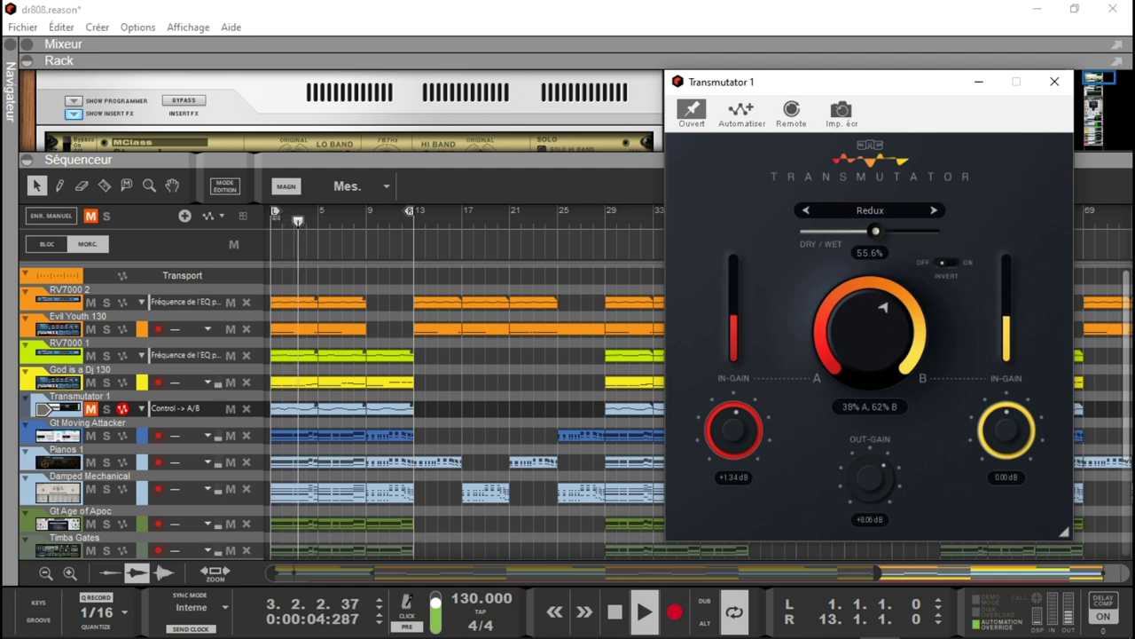
left_click_drag(875, 230, 878, 229)
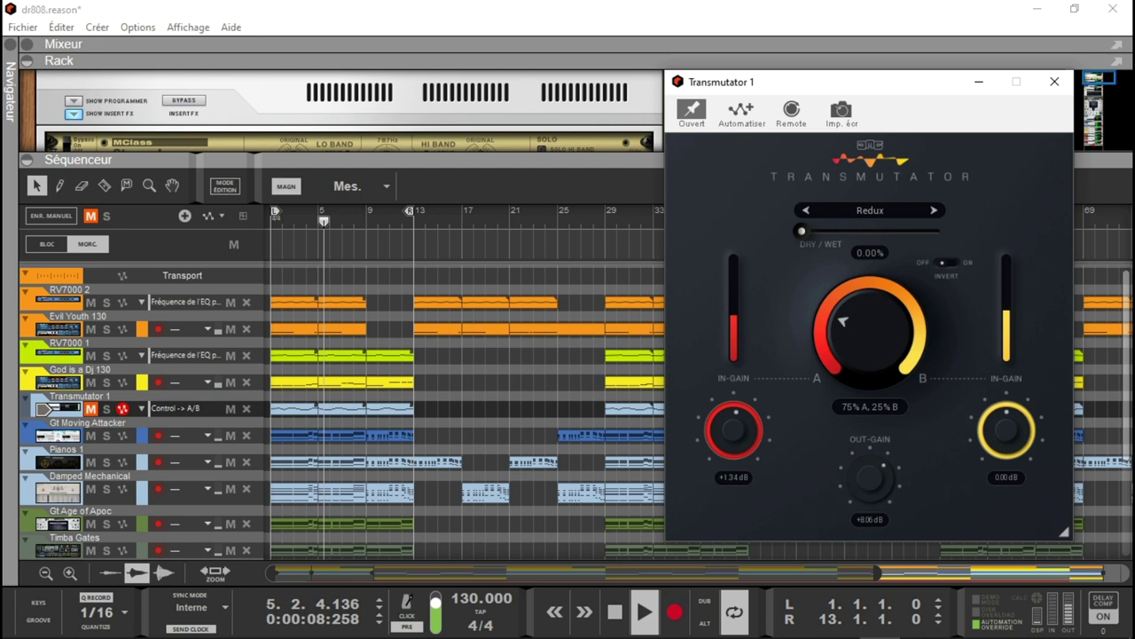
Sweep the A/B knob during playback and raise the Transmutator's Dry/Wet back to 100%.
mouse_move(861, 332)
left_mouse_down()
mouse_move(862, 295)
mouse_move(862, 341)
mouse_move(862, 314)
left_mouse_up()
mouse_move(801, 232)
left_mouse_down()
mouse_move(802, 221)
mouse_move(804, 232)
left_mouse_up()
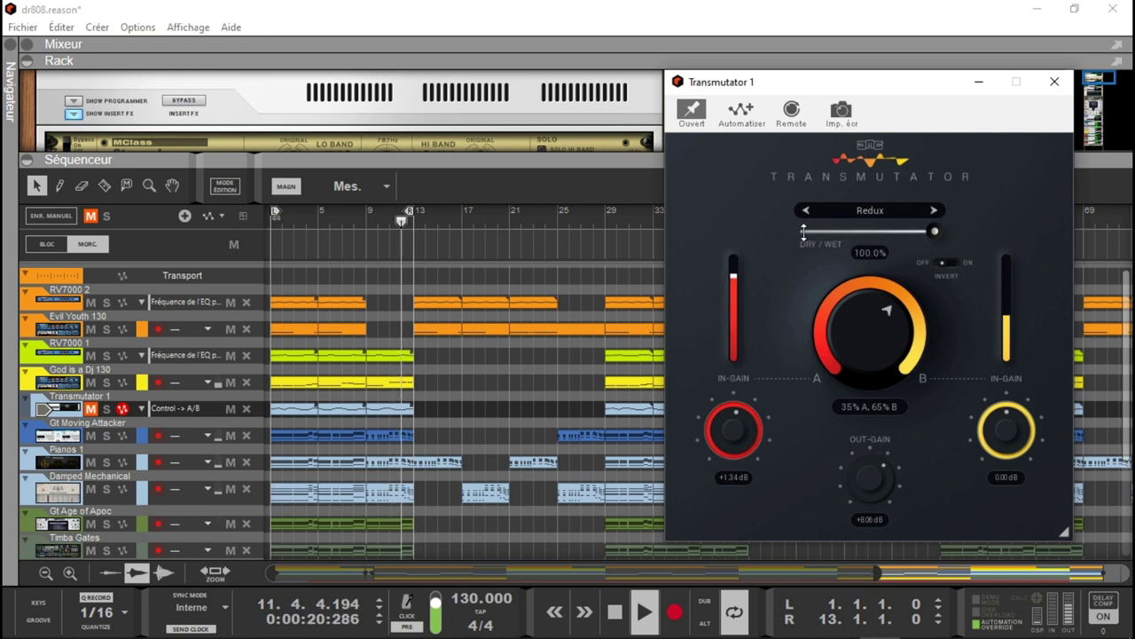
Audition the Filter and Spectrum modes while turning the A/B knob to 46% A, 54% B, and stop playback.
left_click(891, 214)
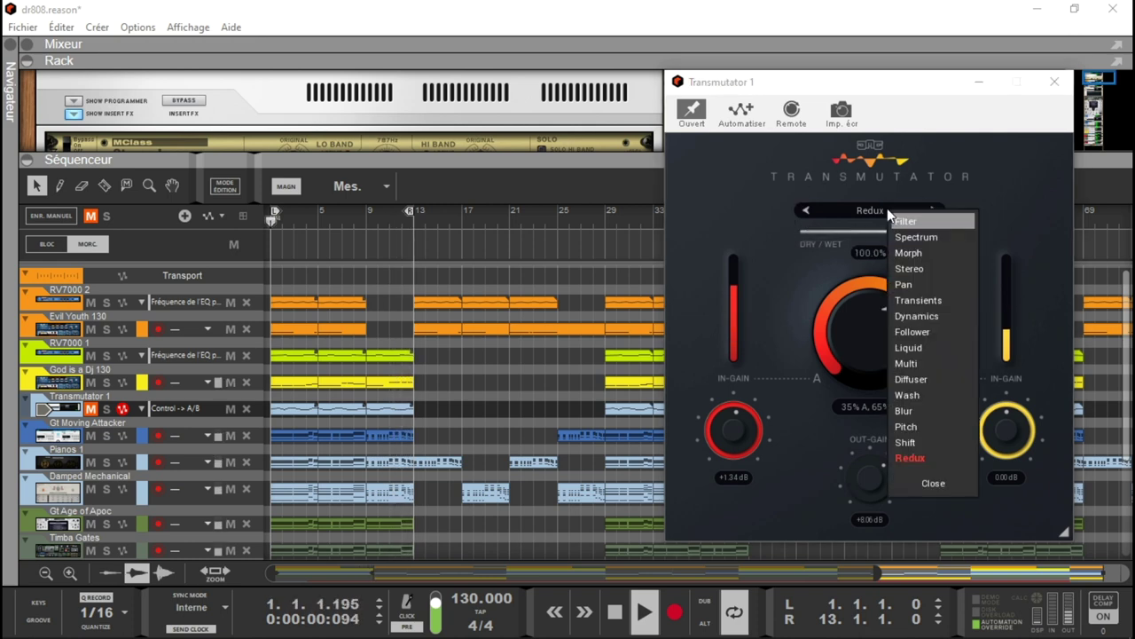
left_click(916, 223)
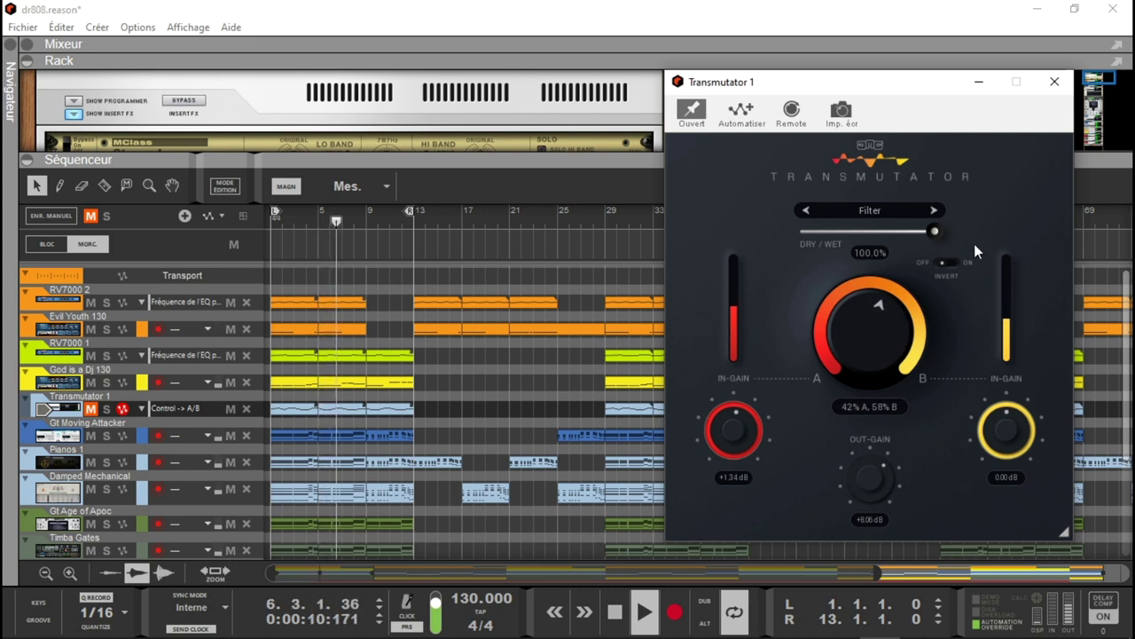
left_click(934, 211)
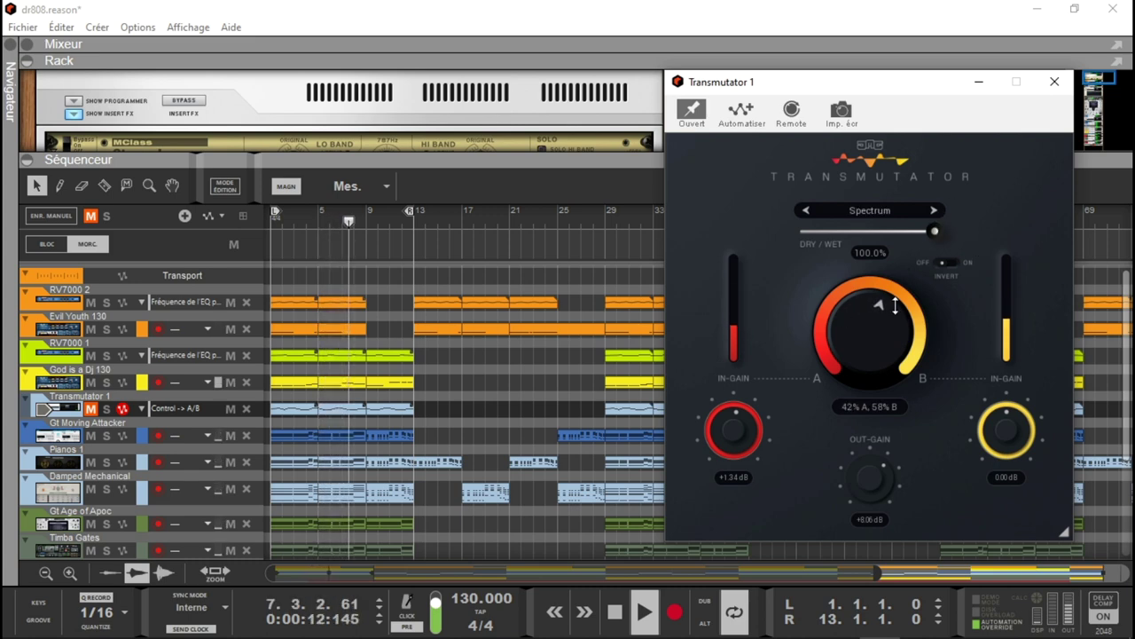
key("space")
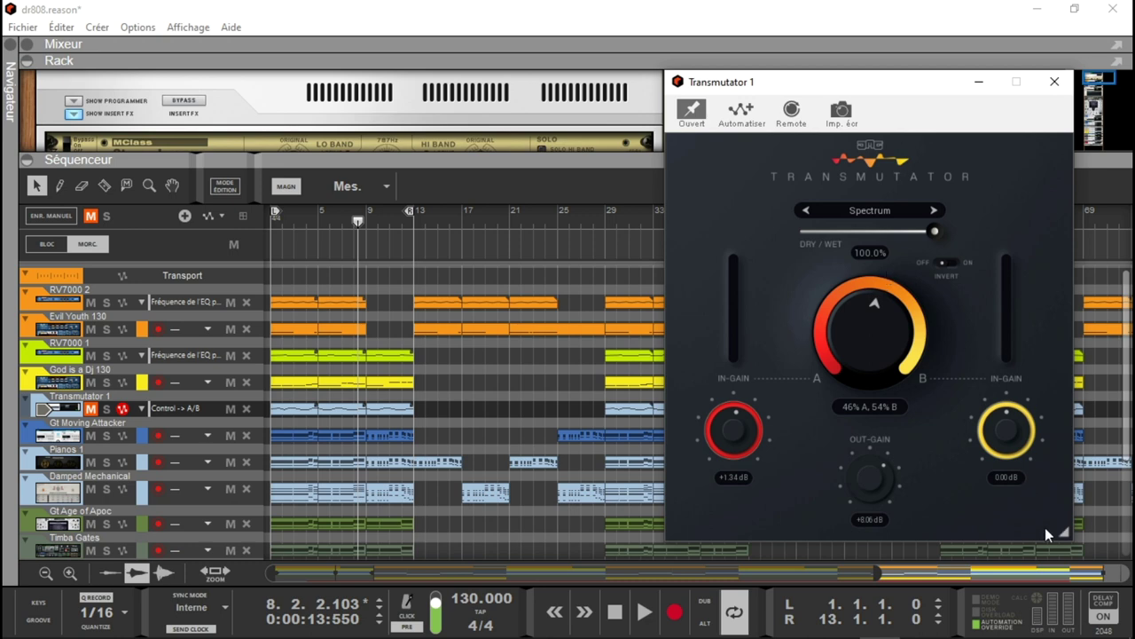
Resize the Transmutator window and audition Invert in Spectrum mode, switching to Filter with Invert off and the A/B knob at 100% A.
left_click_drag(1066, 532, 1060, 572)
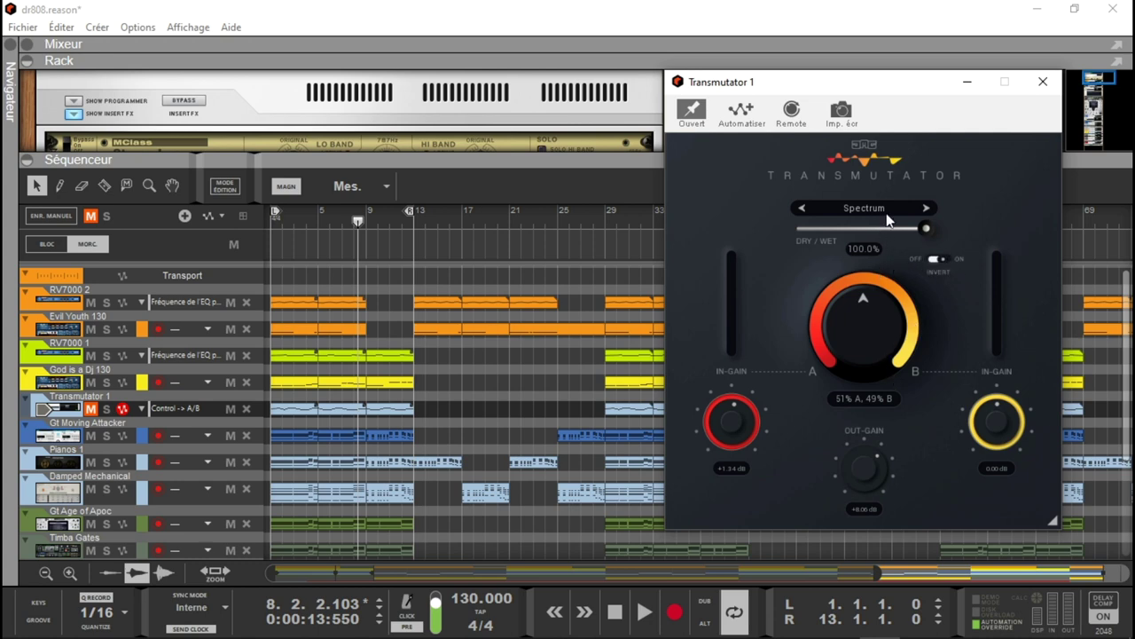
key("space")
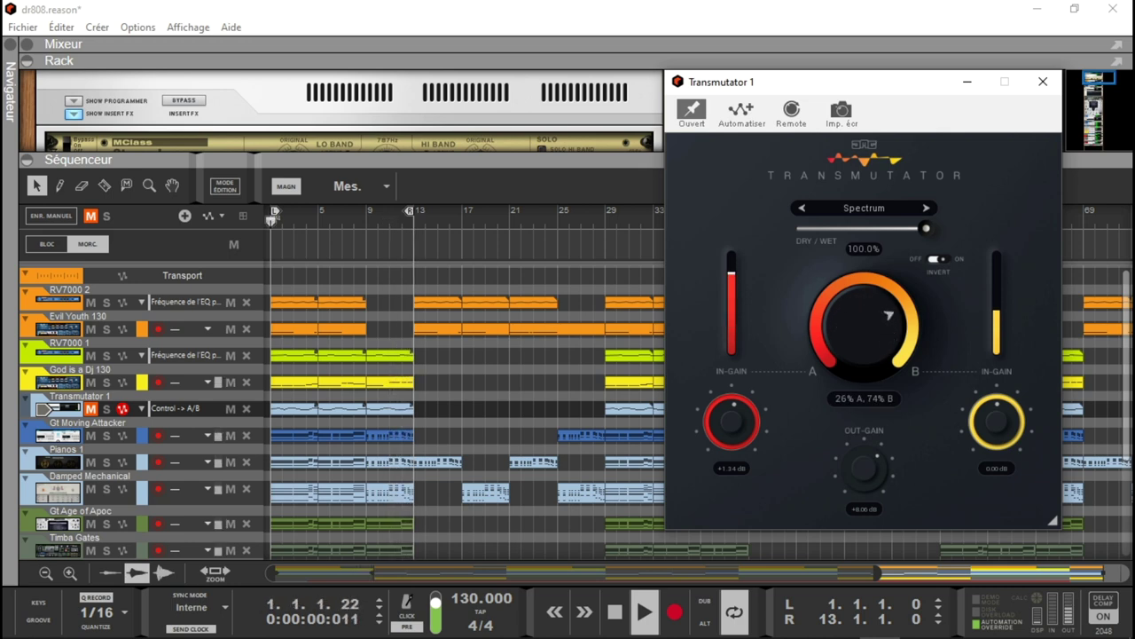
left_click(802, 208)
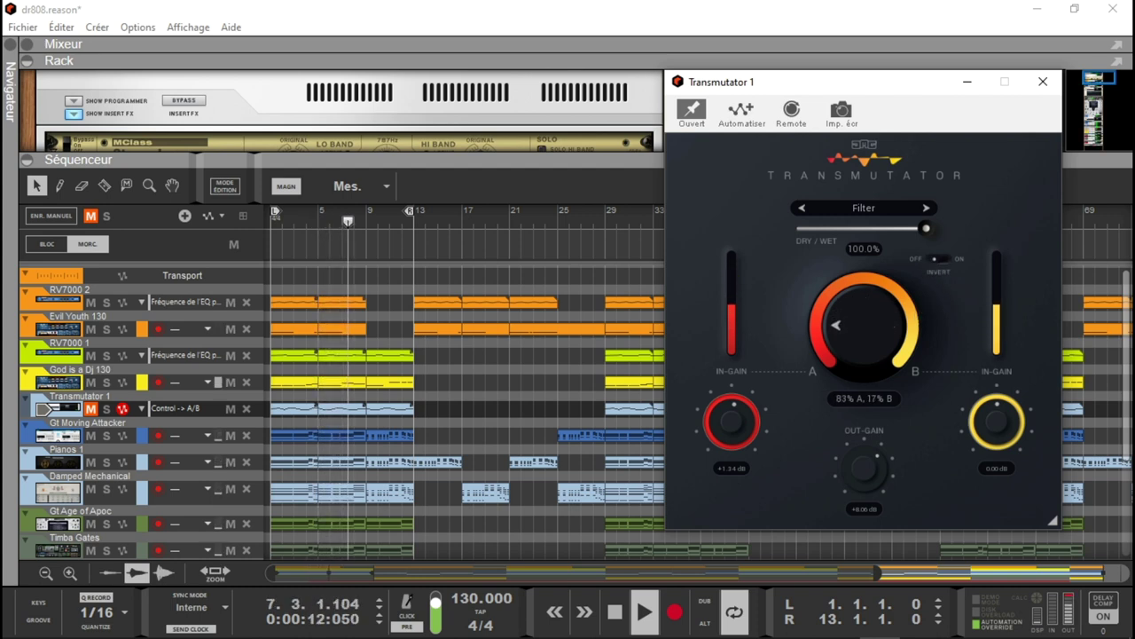
key("space")
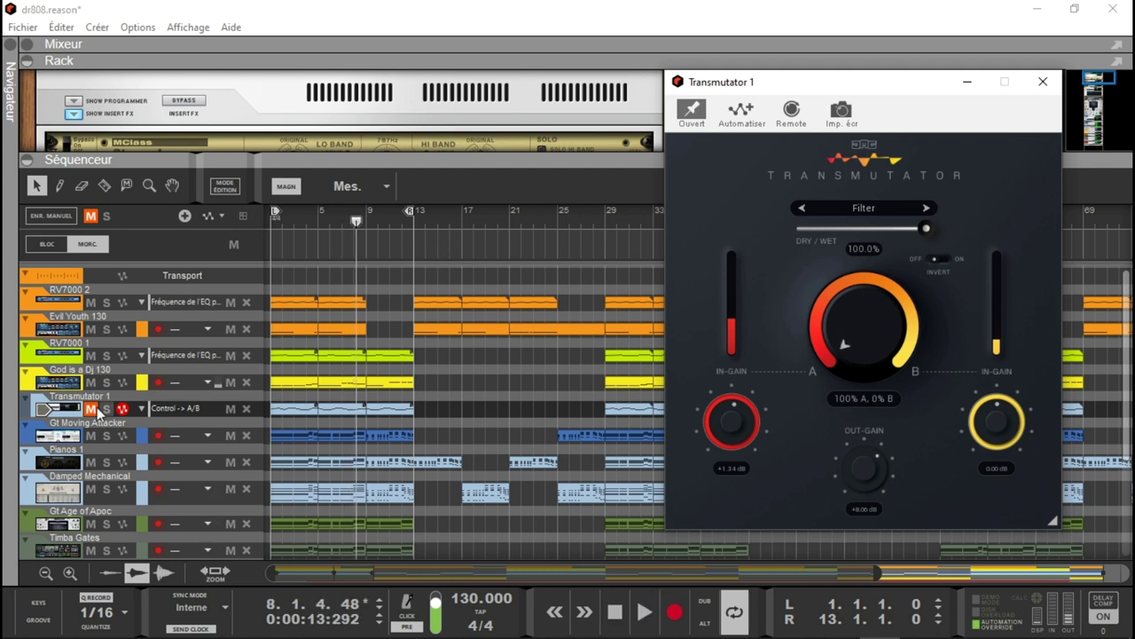
Unmute the Transmutator 1 track and play the song from the start to hear its A/B automation.
left_click(92, 409)
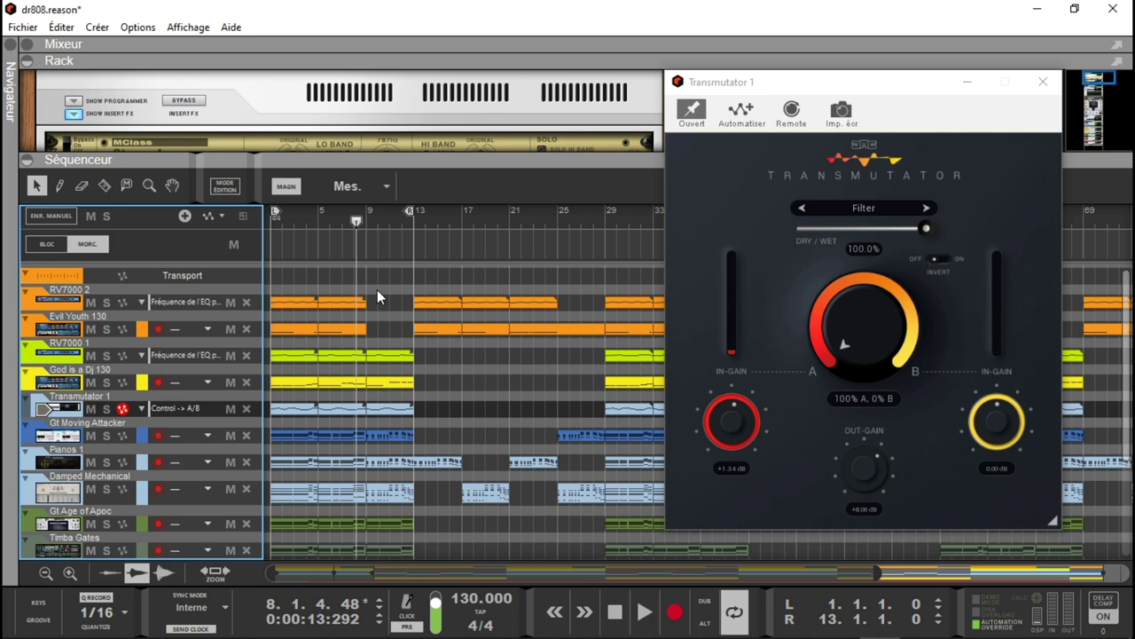
key("Home")
key("space")
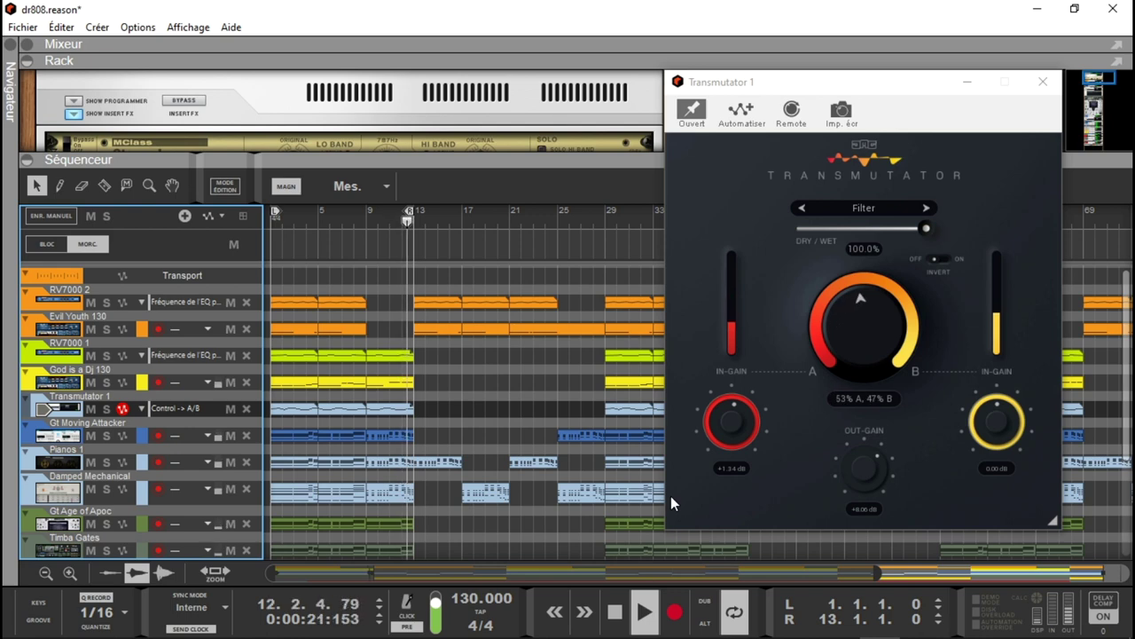
key("space")
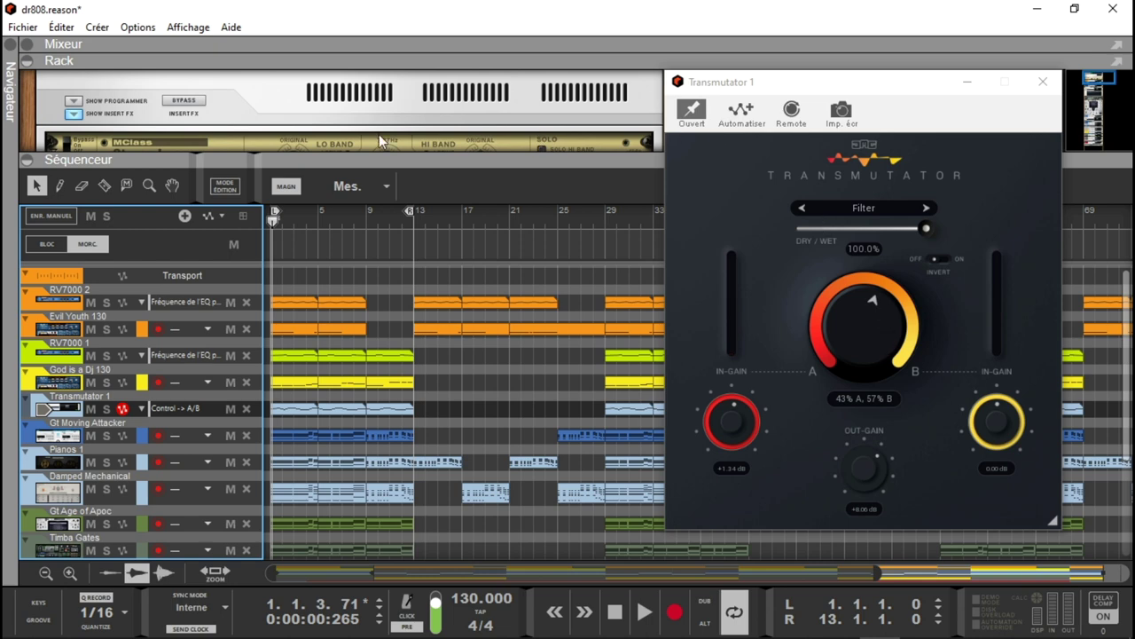
Enlarge the rack and examine the Transmutator's rear wiring, including the optional audio inputs fed by the Thor synth's outputs.
left_click(27, 160)
left_click(1100, 116)
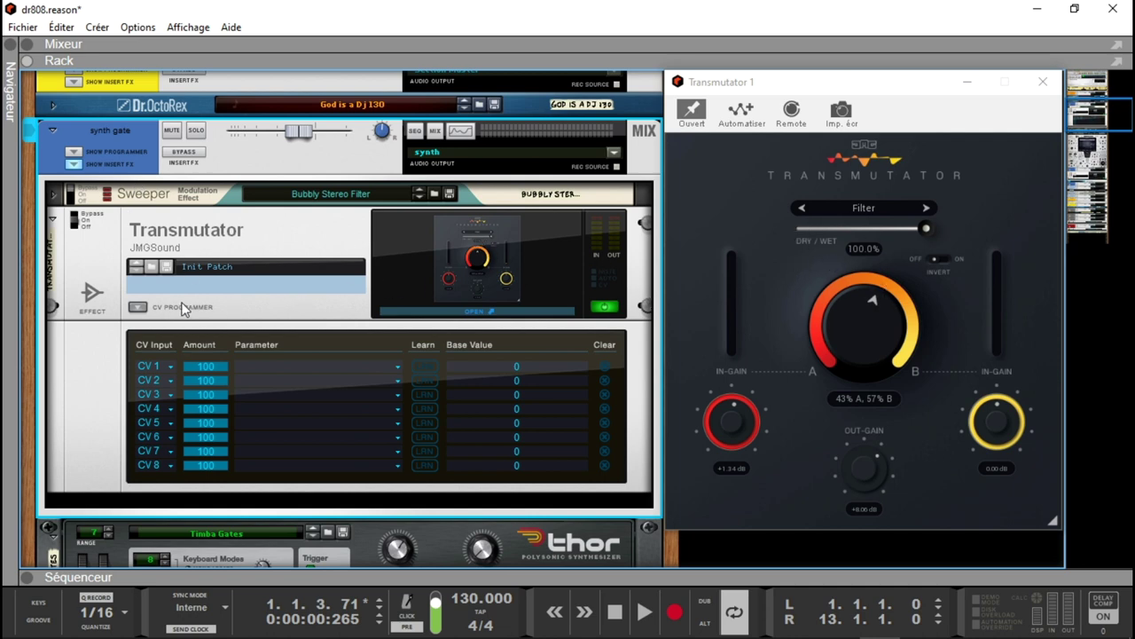
left_click(182, 249)
key("Tab")
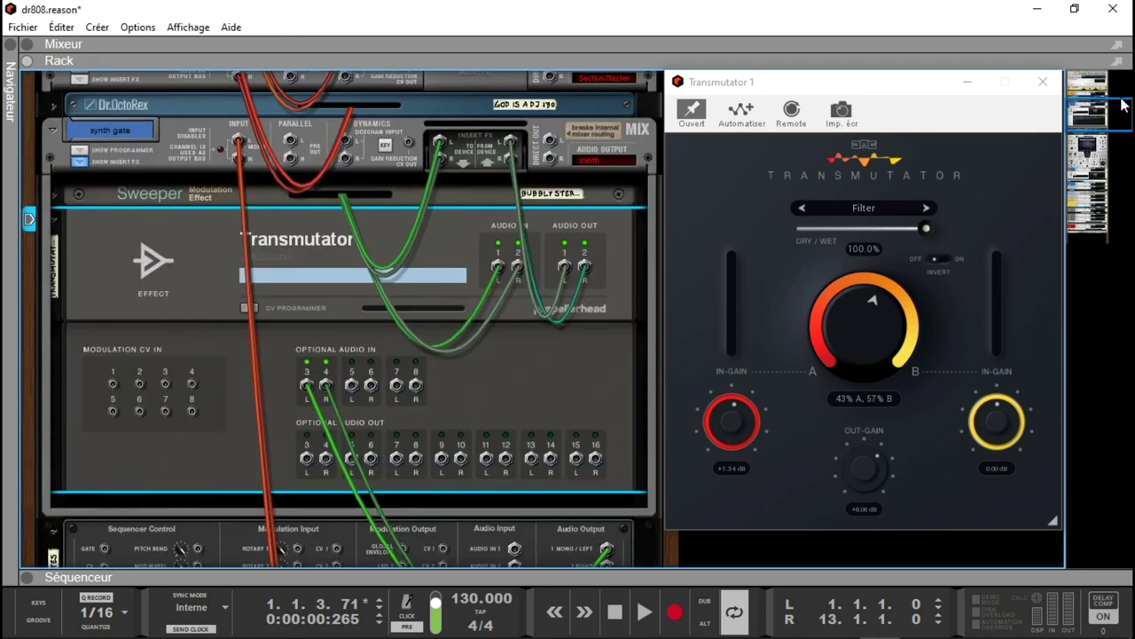
left_click_drag(1123, 105, 1089, 111)
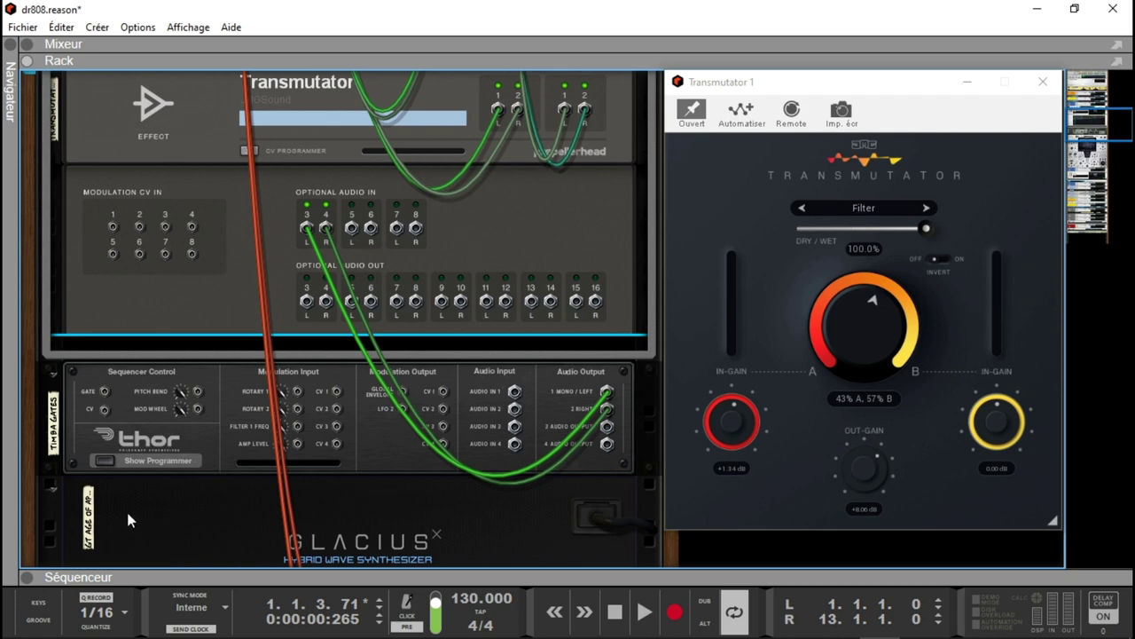
Show the sequencer again and turn the Transmutator's A/B knob to 73% A, 27% B.
left_click(27, 577)
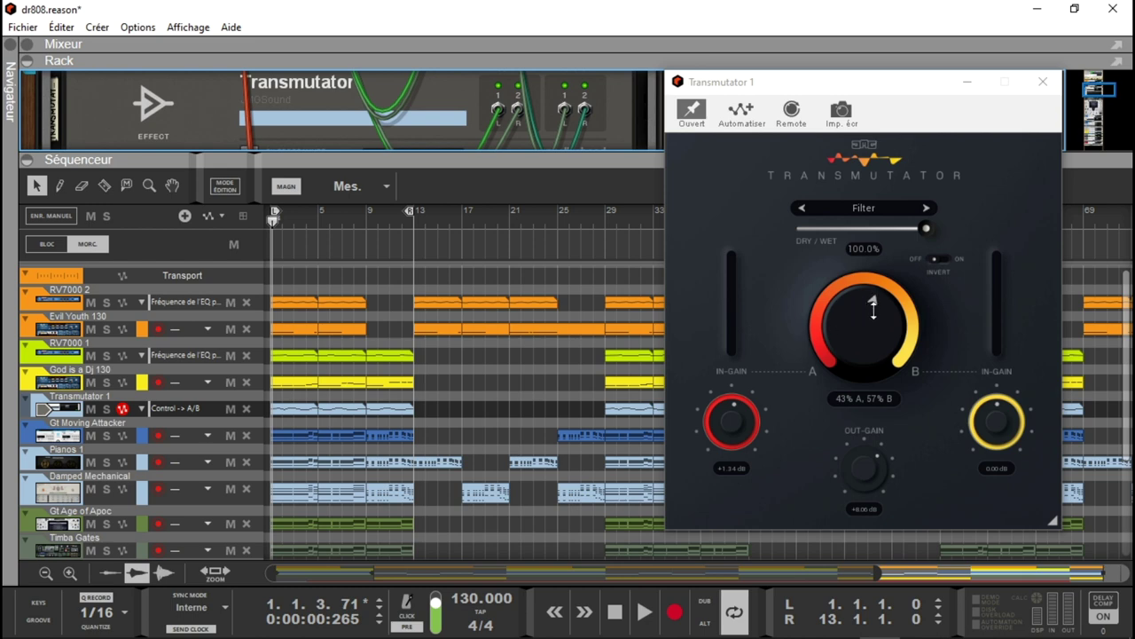
left_click_drag(862, 308, 862, 356)
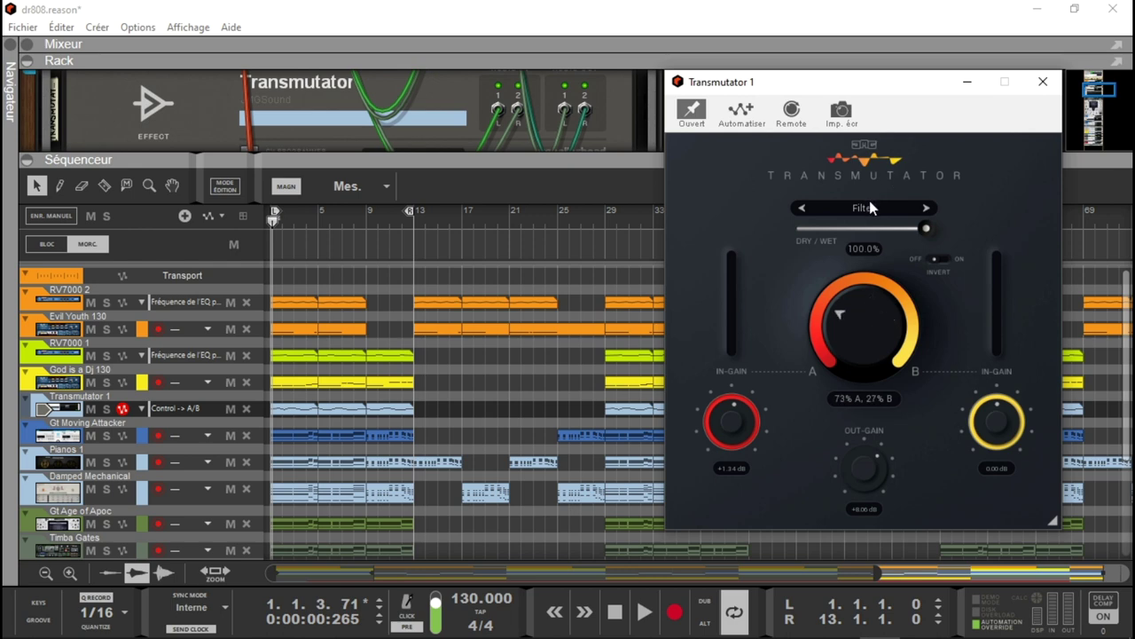